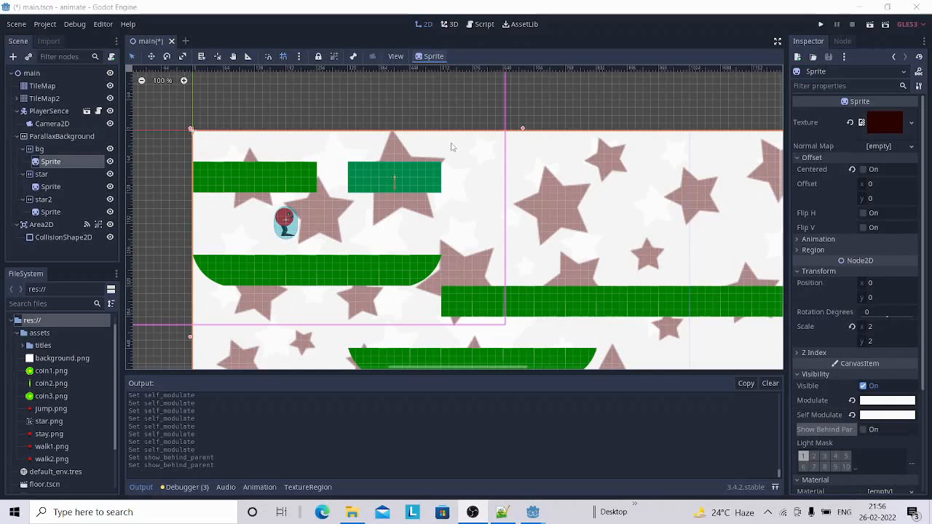
pyautogui.scroll(-1, 486, 156)
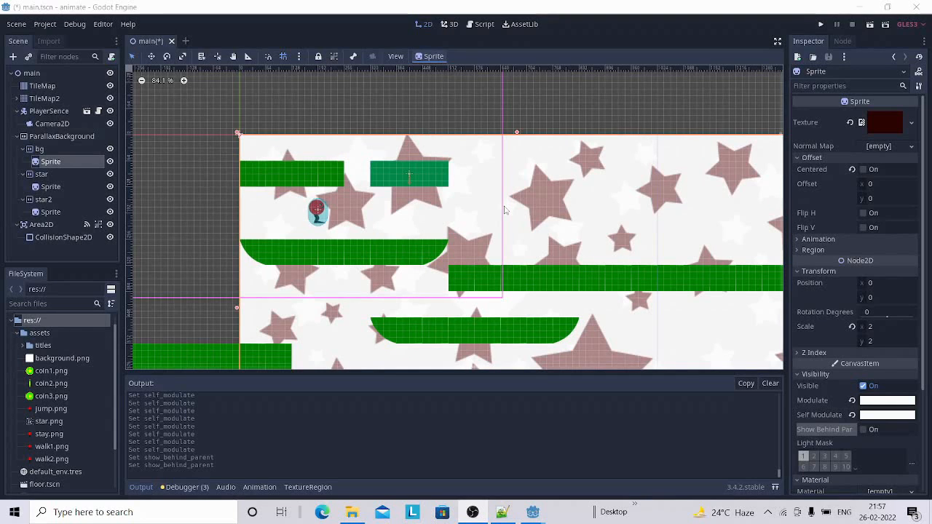
pyautogui.click(53, 374)
pyautogui.click(55, 384)
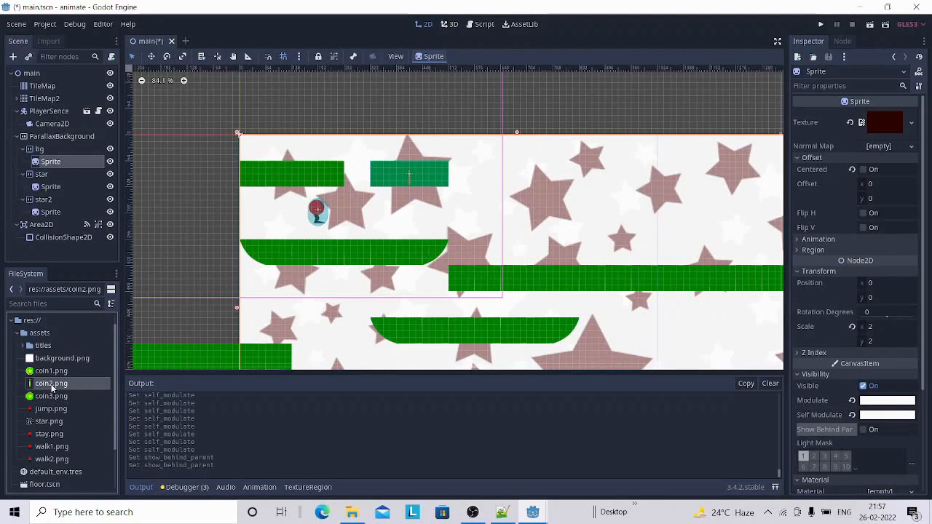
pyautogui.click(51, 397)
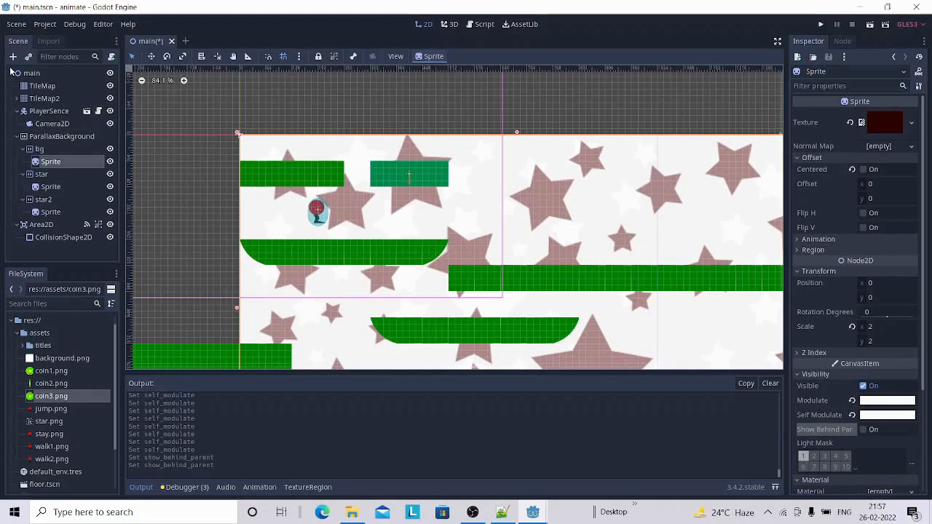
# Step: Create a new scene with an Area2D node as its root
pyautogui.click(186, 41)
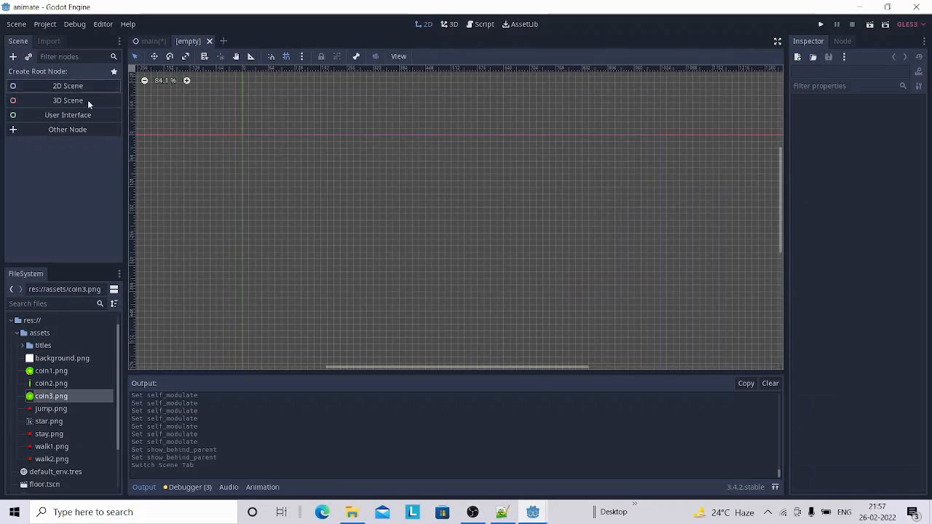
pyautogui.click(13, 57)
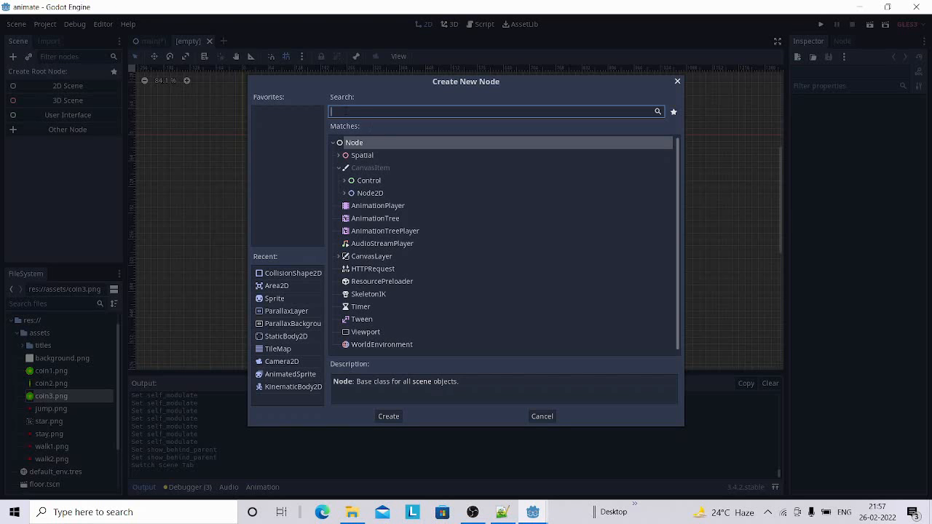
pyautogui.write('area')
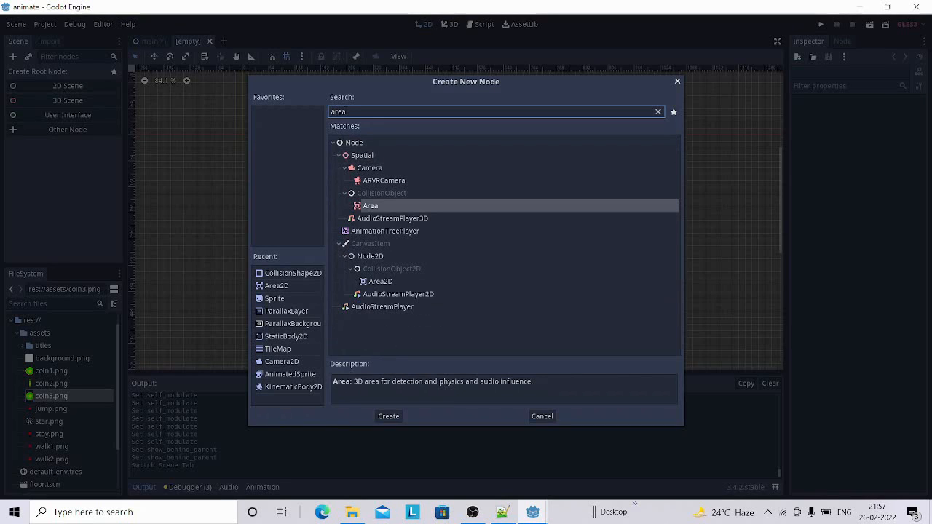
pyautogui.click(366, 283)
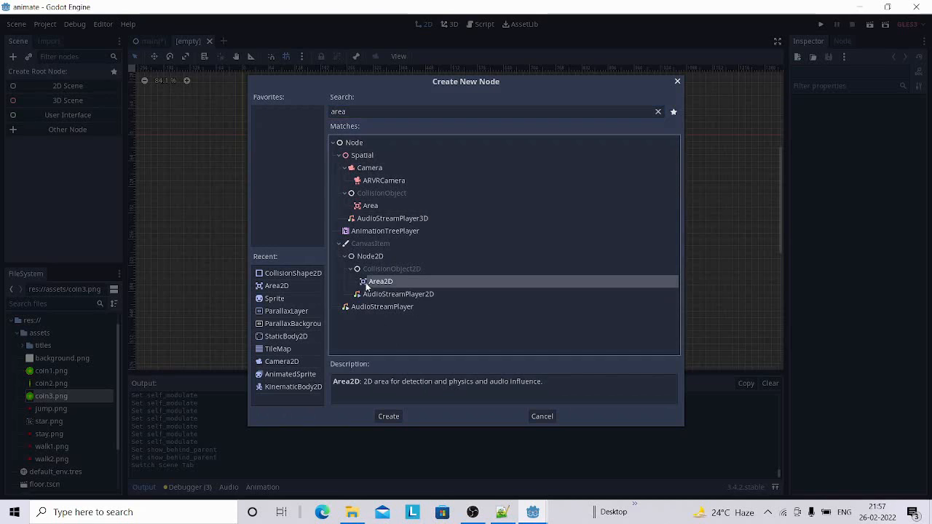
pyautogui.click(389, 416)
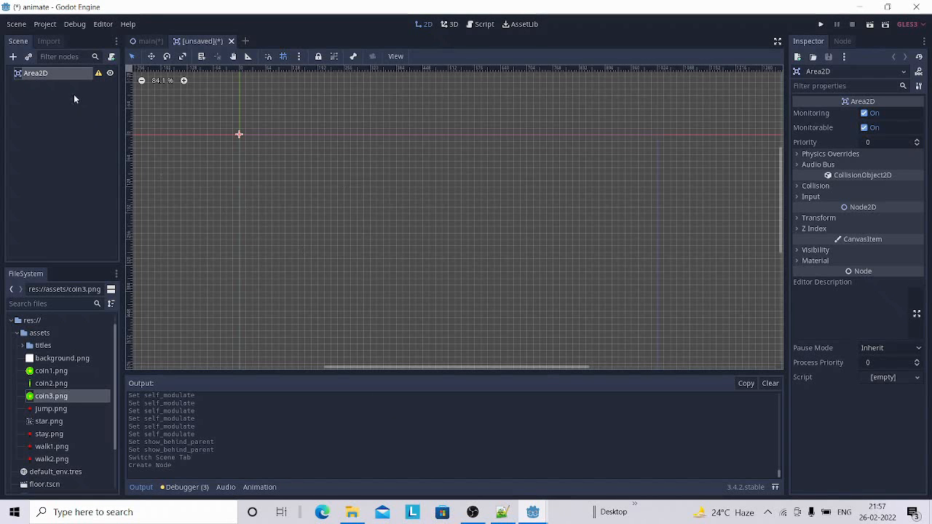
# Step: Add a CollisionShape2D node as a child of the Area2D root
pyautogui.rightClick(34, 74)
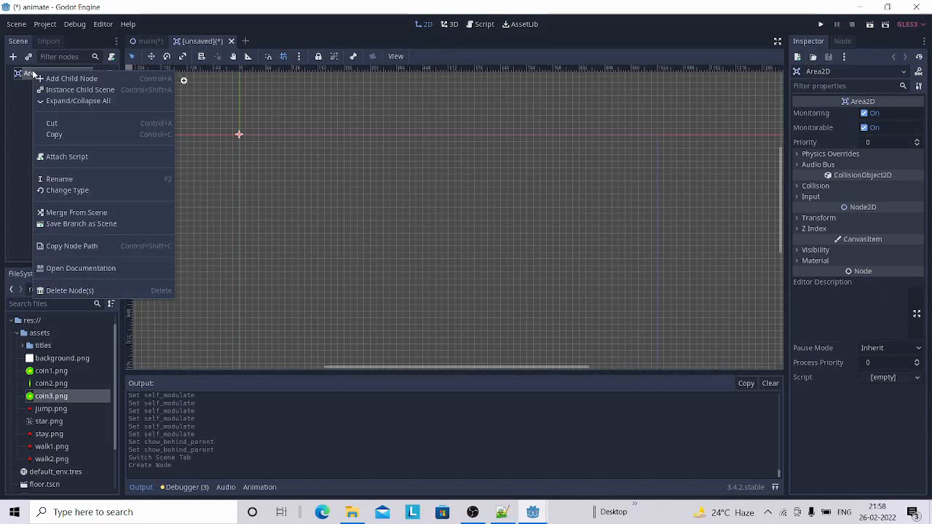
pyautogui.click(70, 78)
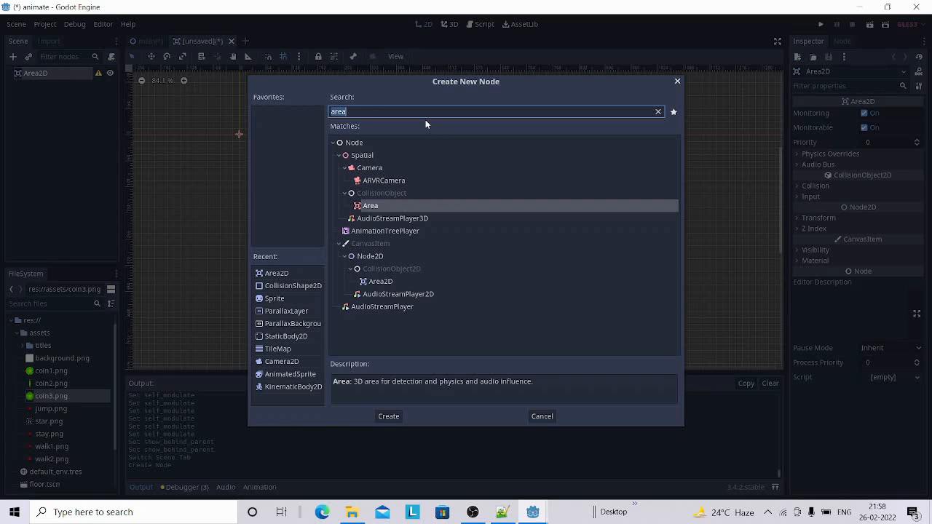
pyautogui.write('co')
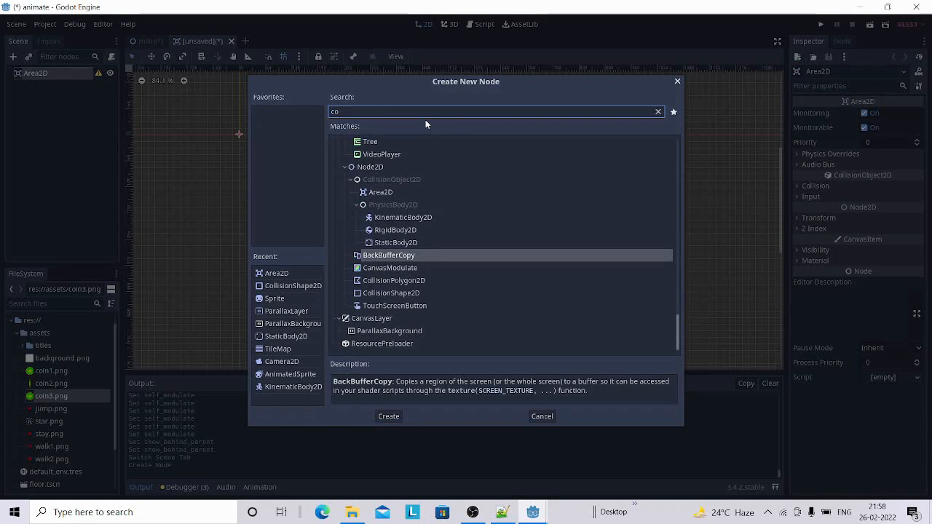
pyautogui.write('ll')
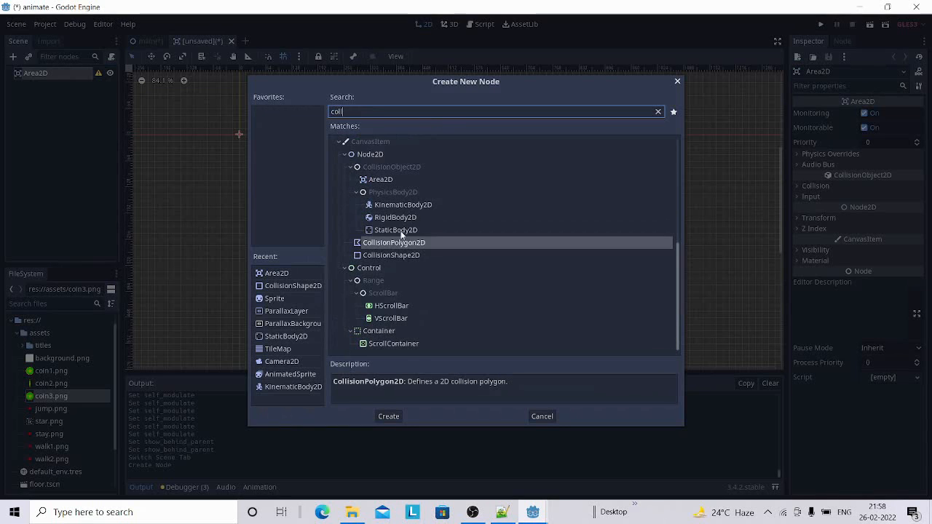
pyautogui.click(392, 255)
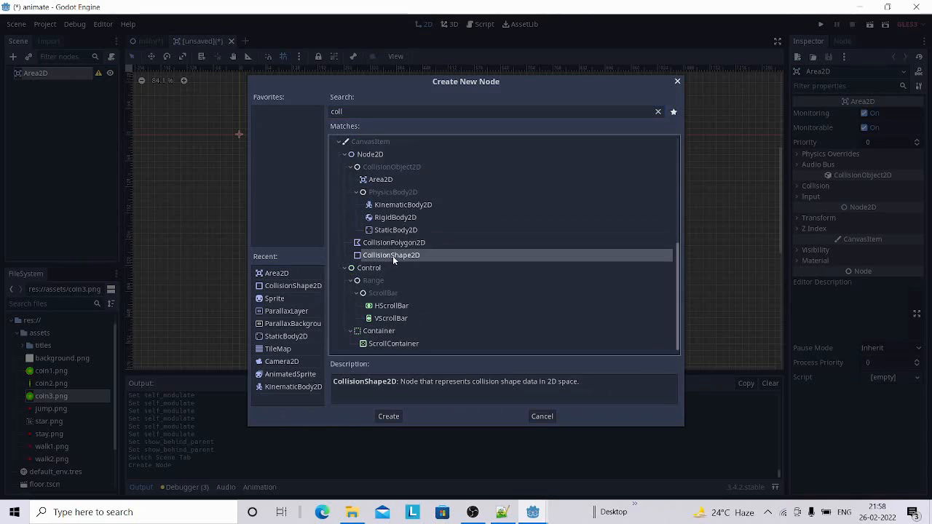
pyautogui.click(390, 416)
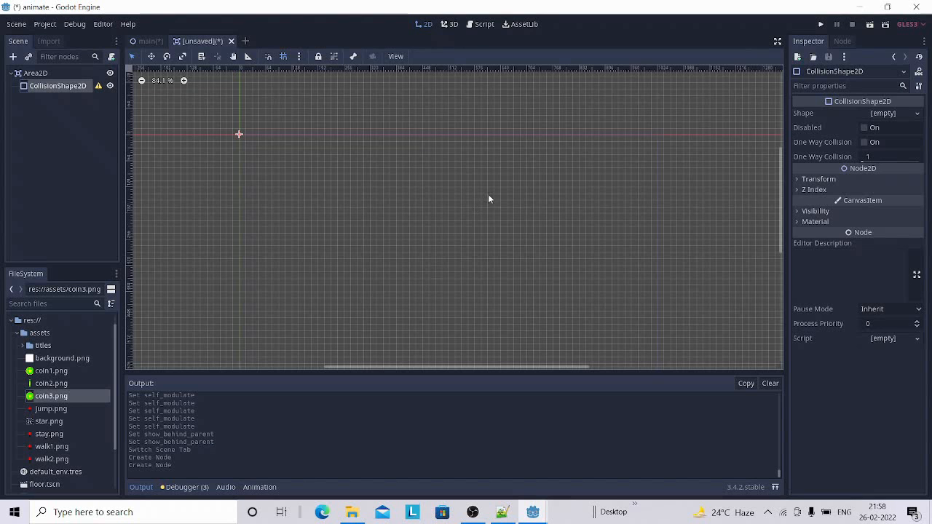
# Step: Add an AnimatedSprite node as another child of the Area2D root
pyautogui.click(32, 74)
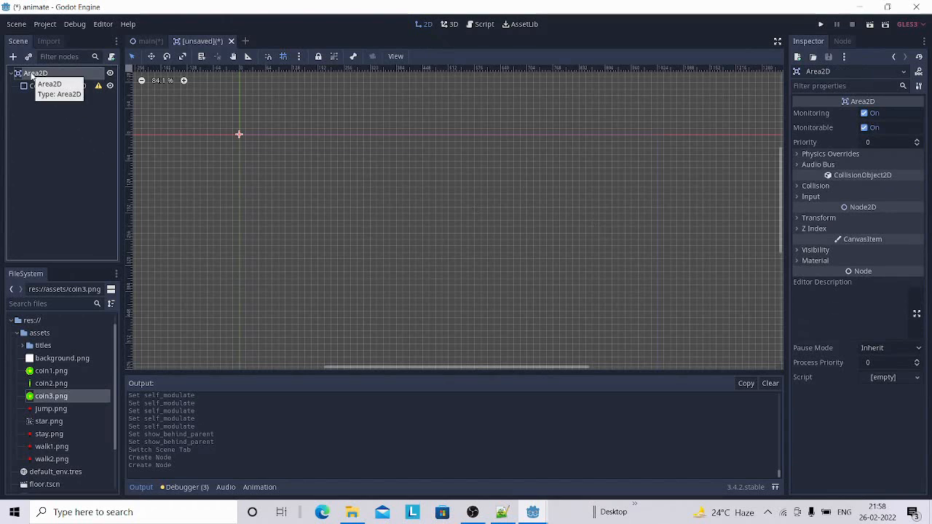
pyautogui.rightClick(32, 73)
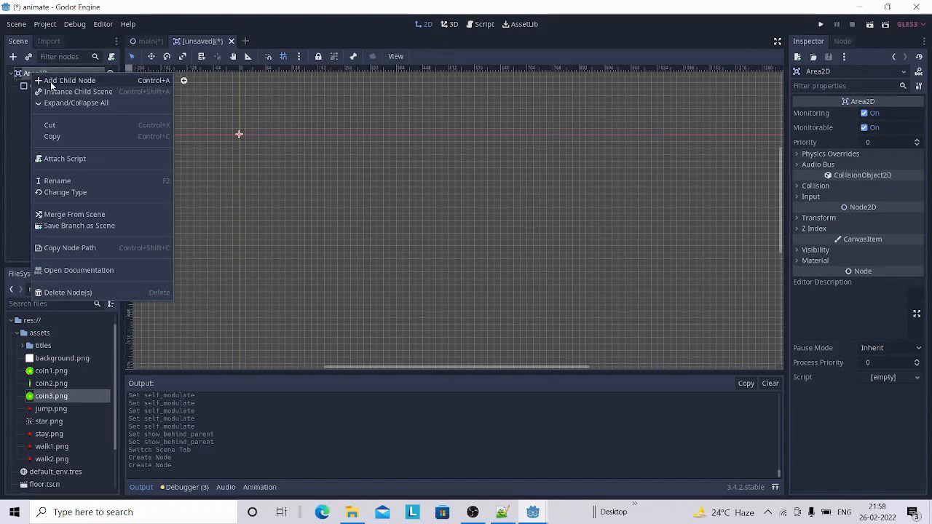
pyautogui.click(50, 81)
pyautogui.click(368, 113)
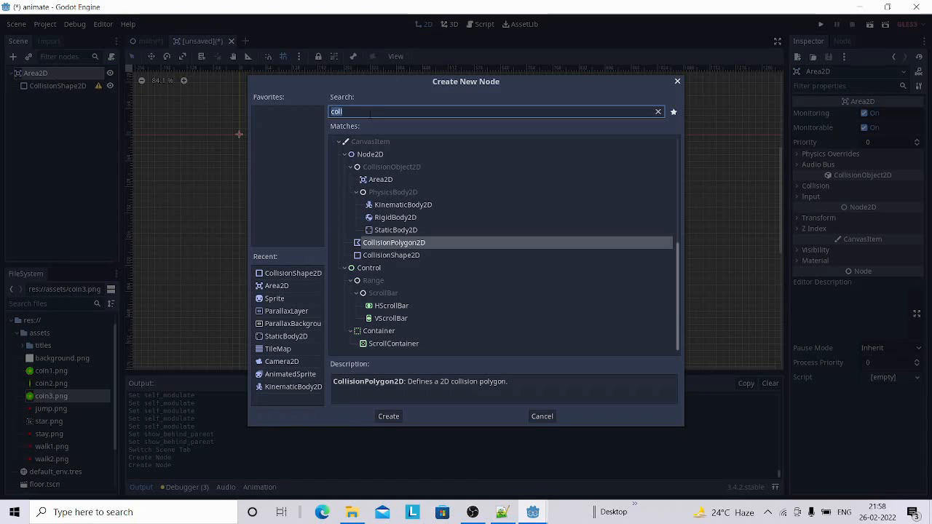
pyautogui.press('BackSpace')
pyautogui.press('BackSpace')
pyautogui.press('BackSpace')
pyautogui.press('BackSpace')
pyautogui.write('ani')
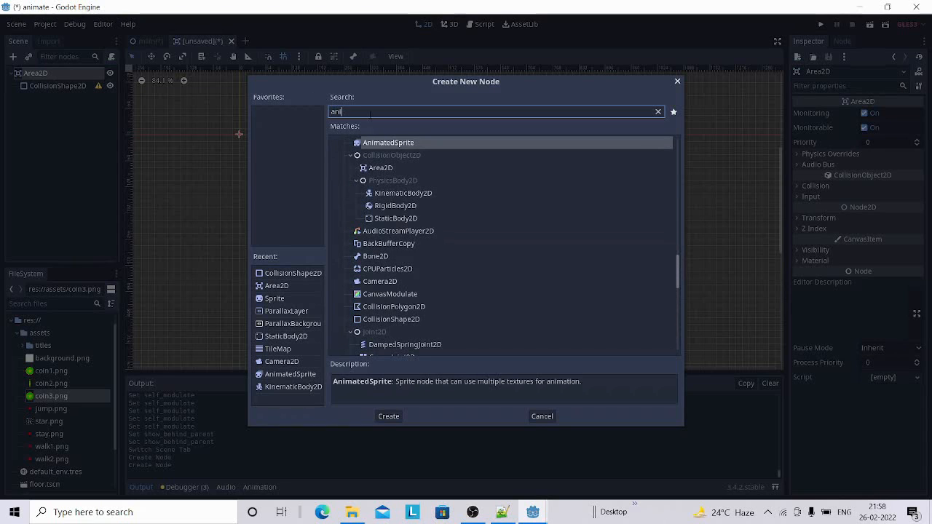
pyautogui.click(389, 147)
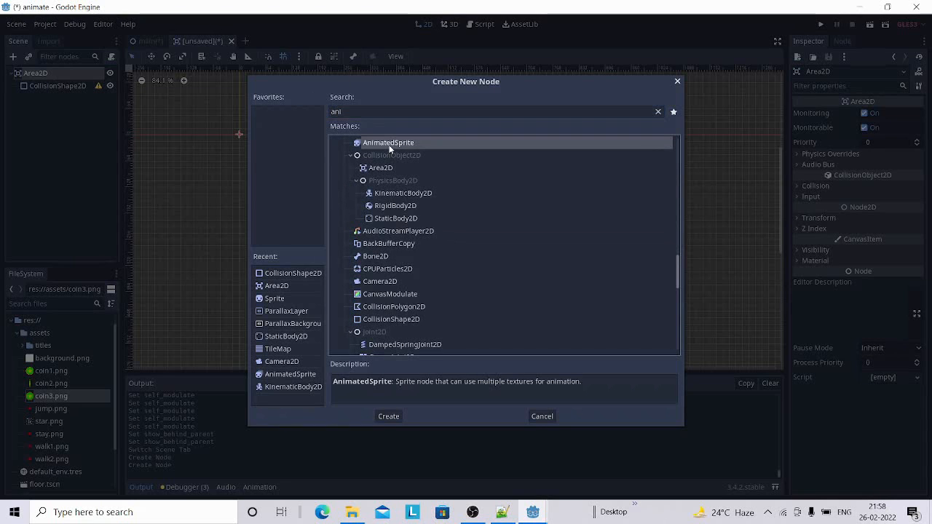
pyautogui.click(386, 416)
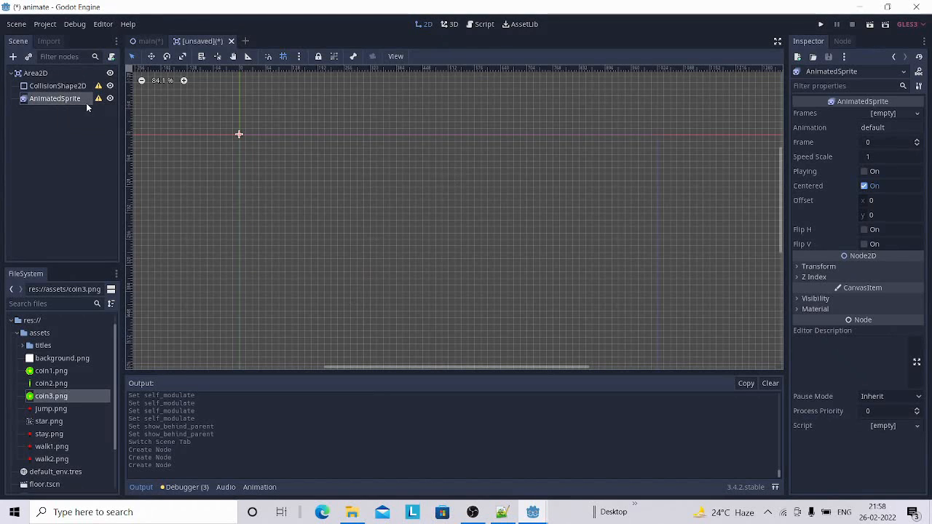
# Step: Rename the Area2D root node to coin
pyautogui.click(44, 73)
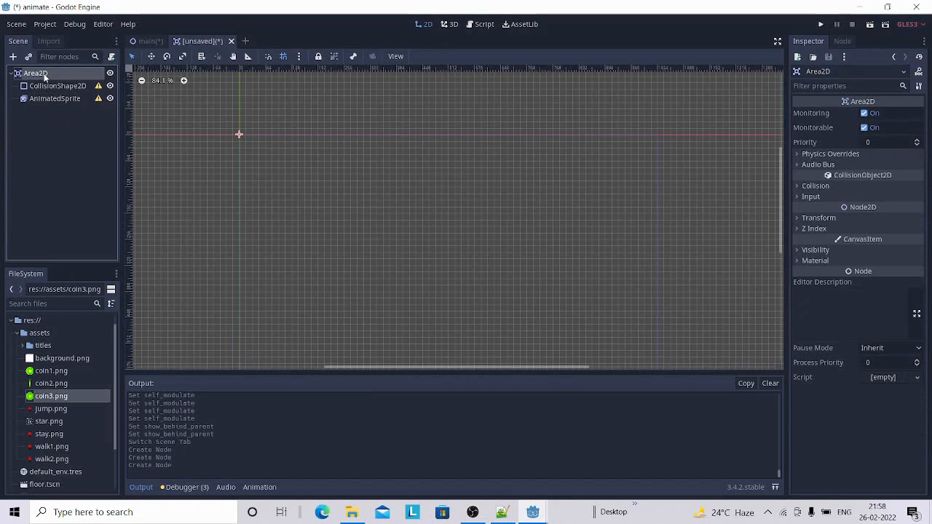
pyautogui.doubleClick(51, 73)
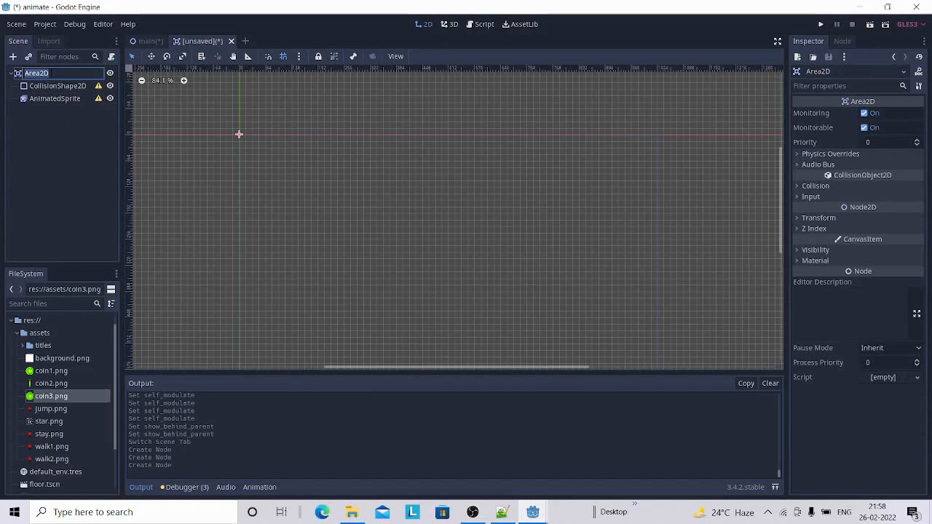
pyautogui.write('coin')
# Step: Assign a new SpriteFrames resource to the AnimatedSprite's Frames property and open it for editing
pyautogui.click(81, 99)
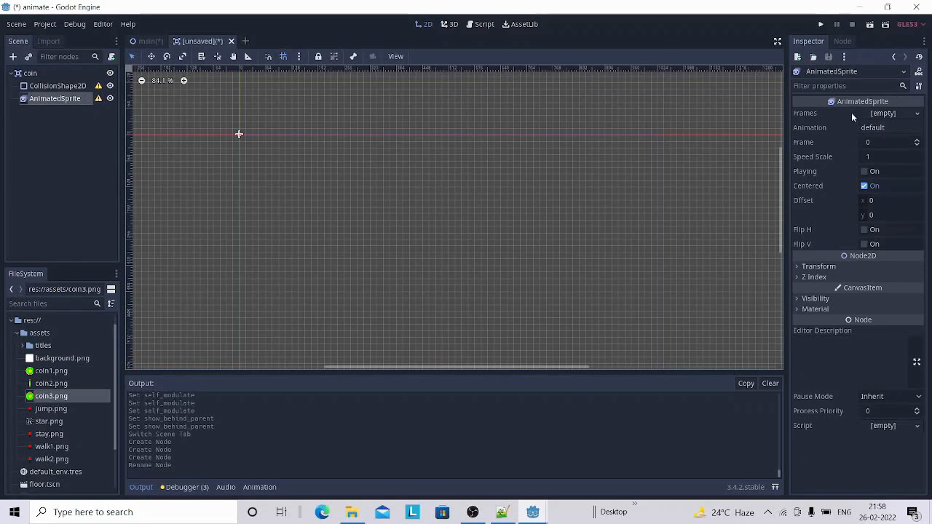
pyautogui.click(915, 115)
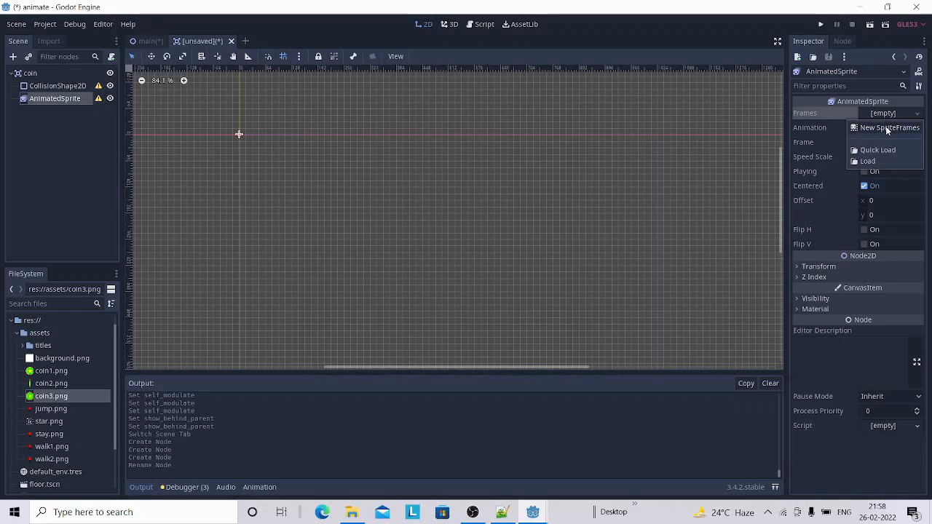
pyautogui.click(885, 128)
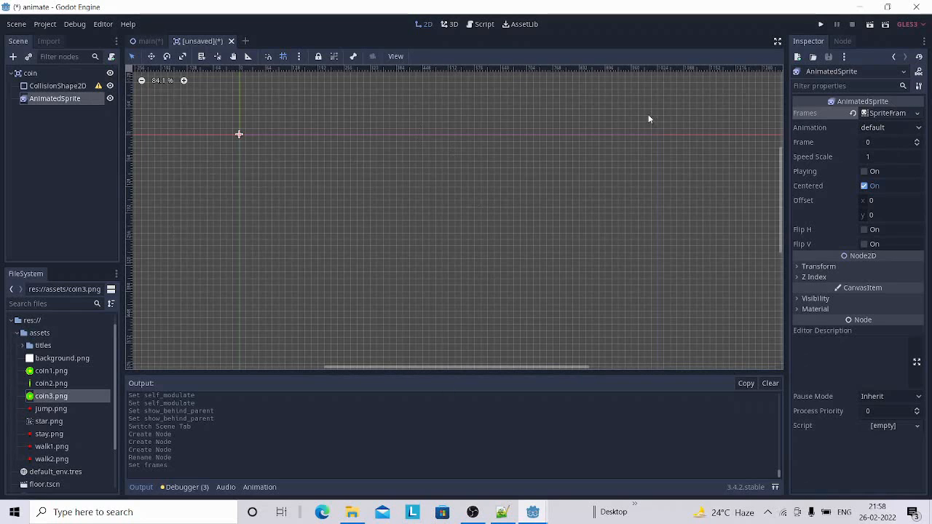
pyautogui.click(883, 113)
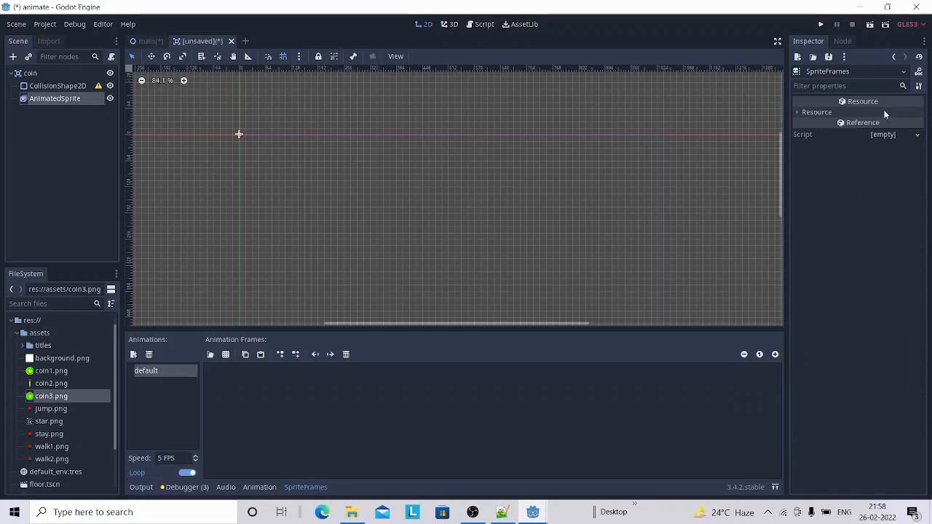
# Step: Widen the animation list and rename the default animation to spin
pyautogui.moveTo(200, 393); pyautogui.dragTo(231, 395)
pyautogui.doubleClick(175, 371)
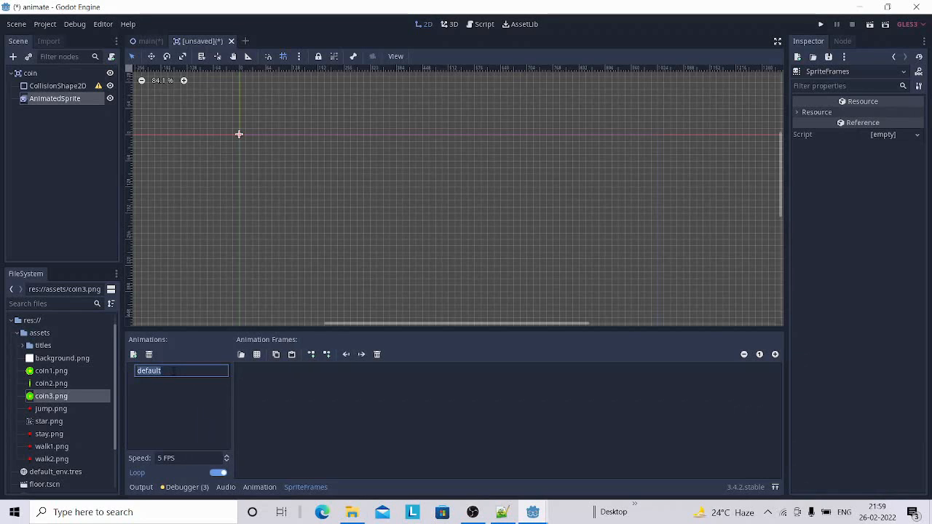
pyautogui.write('spin')
pyautogui.press('Return')
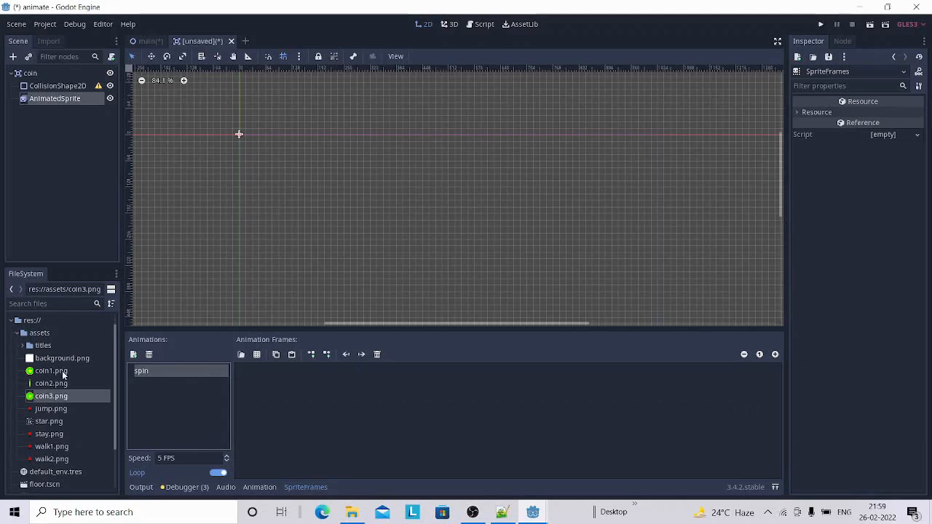
# Step: Add coin1.png, coin2.png and coin3.png from the assets folder as frames of the spin animation
pyautogui.moveTo(51, 371); pyautogui.dragTo(292, 380)
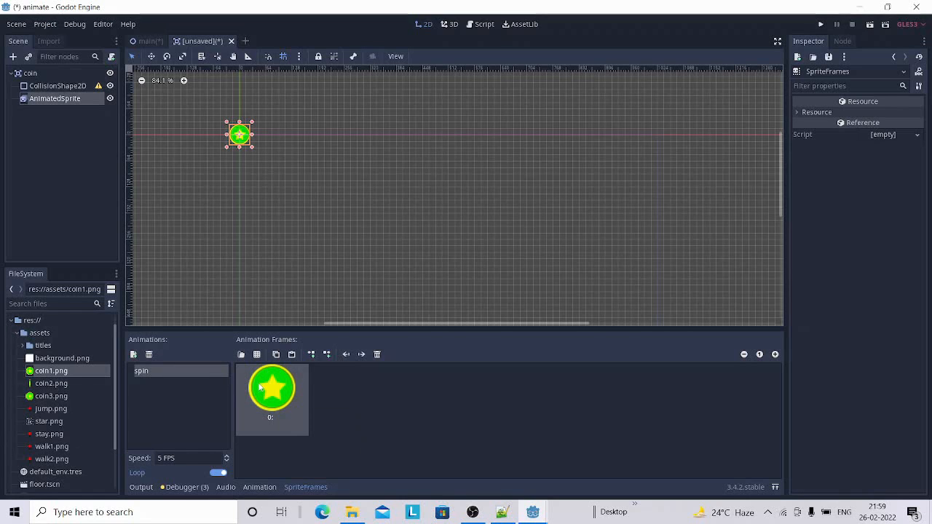
pyautogui.click(46, 385)
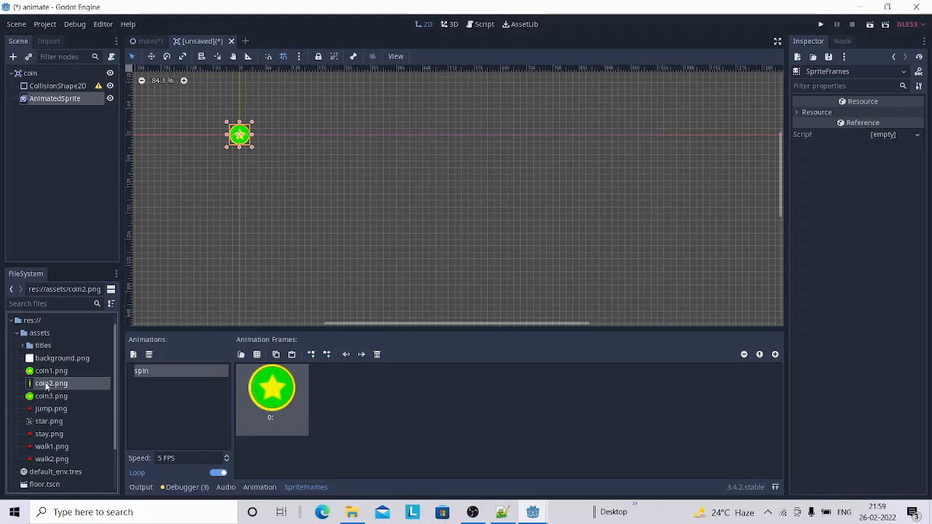
pyautogui.moveTo(45, 386); pyautogui.dragTo(354, 383)
pyautogui.click(345, 401)
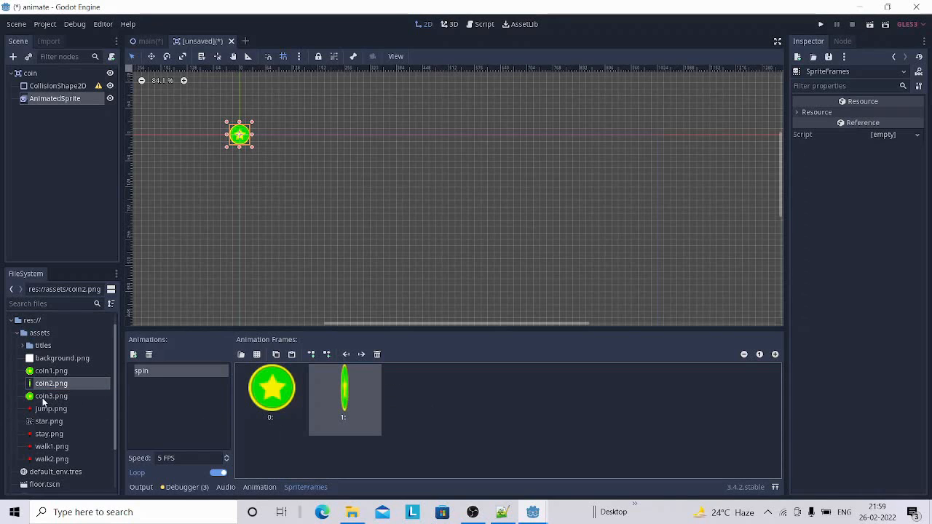
pyautogui.click(47, 396)
pyautogui.moveTo(49, 399); pyautogui.dragTo(436, 400)
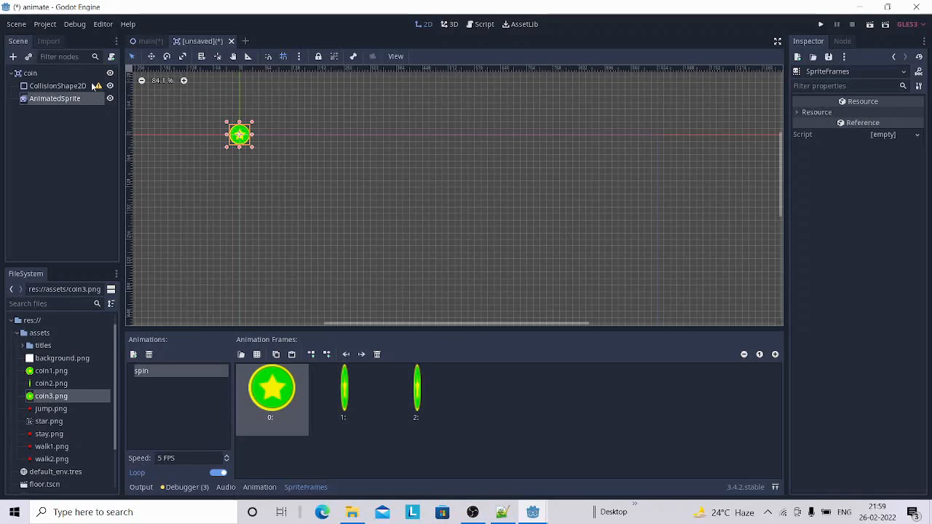
# Step: Turn on Playing for the AnimatedSprite and preview the spinning coin up close in the viewport
pyautogui.click(54, 98)
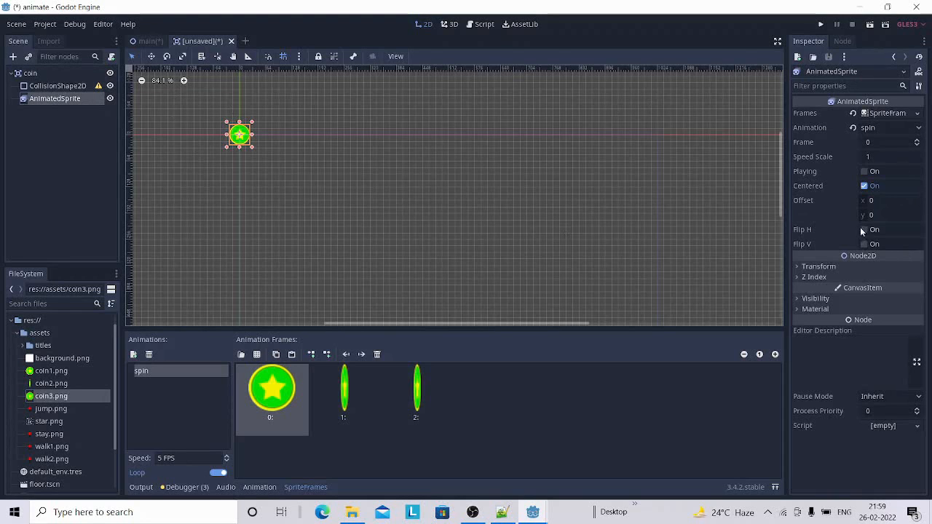
pyautogui.click(864, 171)
pyautogui.scroll(2, 468, 200)
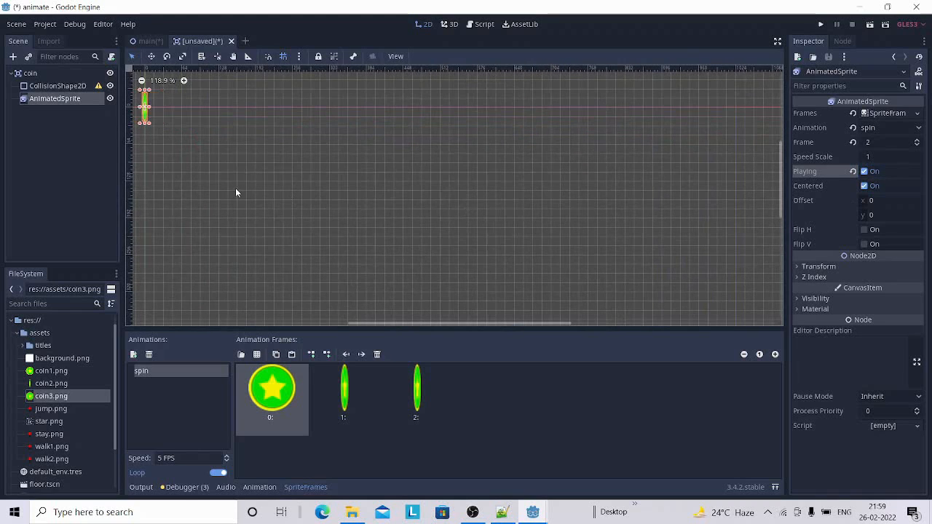
pyautogui.moveTo(235, 193); pyautogui.dragTo(493, 255, button='middle')
pyautogui.scroll(2, 509, 251)
pyautogui.scroll(2, 509, 251)
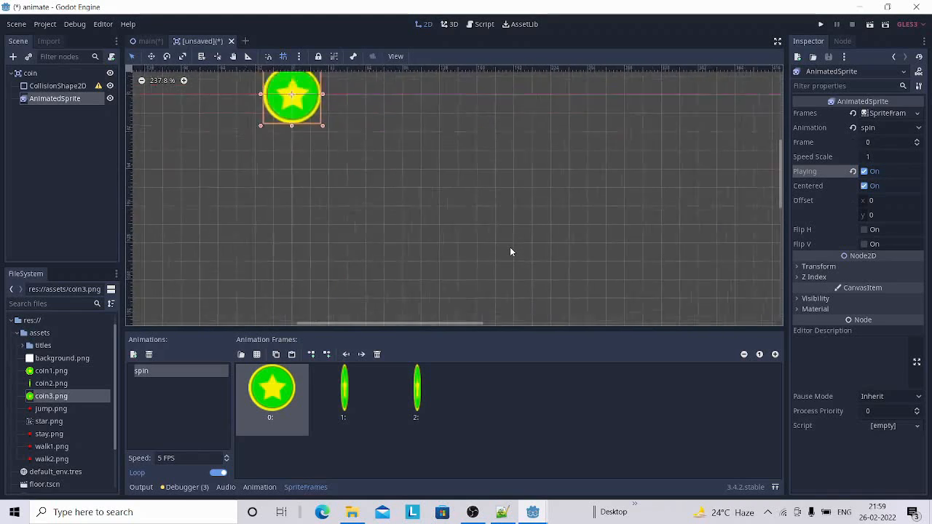
# Step: Assign a new CircleShape2D to the coin's CollisionShape2D and enlarge the circle until it extends slightly beyond the coin sprite
pyautogui.moveTo(289, 211); pyautogui.dragTo(425, 317, button='middle')
pyautogui.scroll(1, 558, 238)
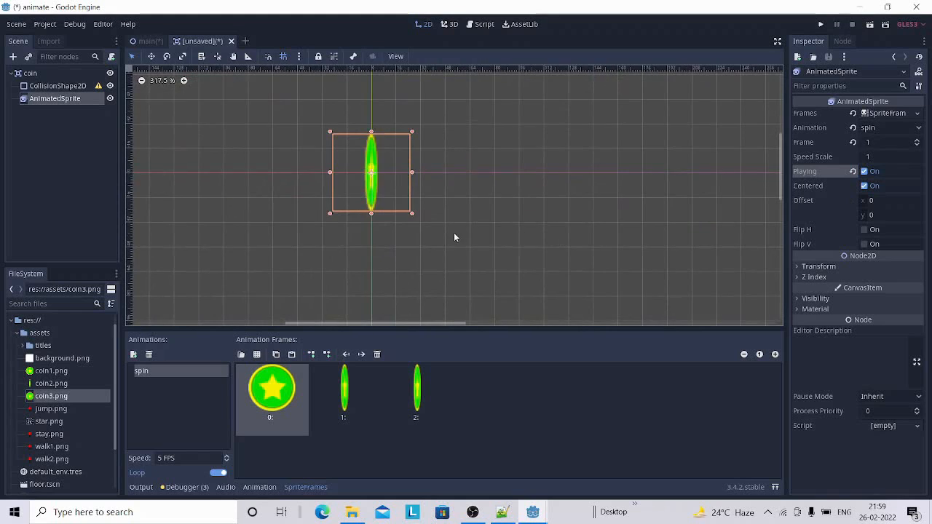
pyautogui.moveTo(453, 234); pyautogui.dragTo(501, 265, button='middle')
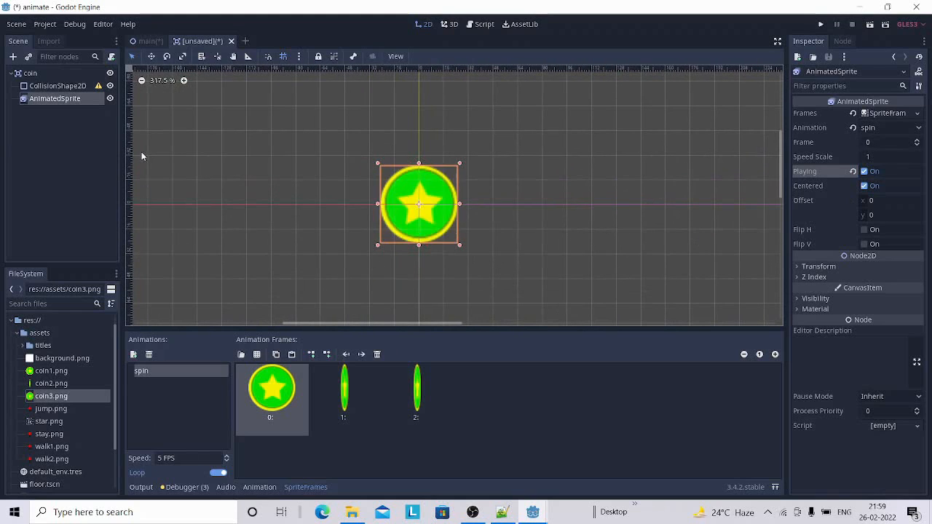
pyautogui.click(48, 88)
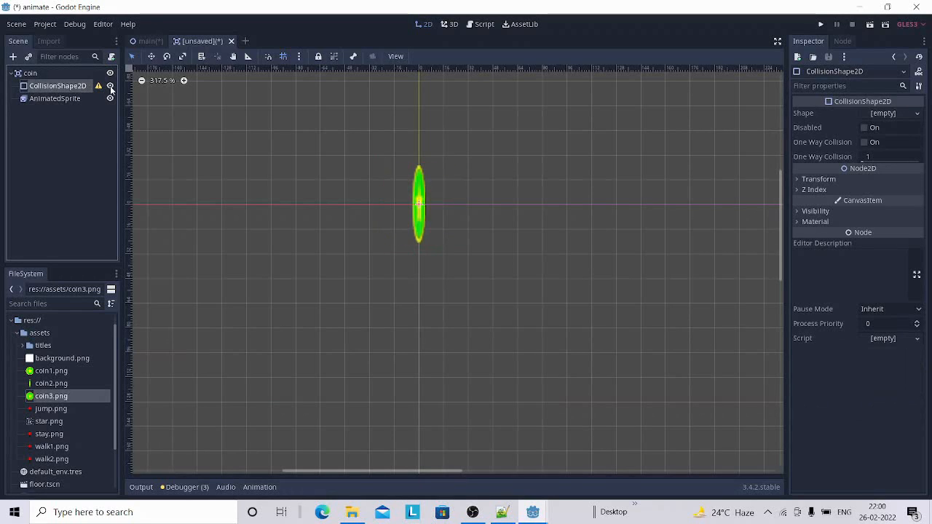
pyautogui.click(915, 115)
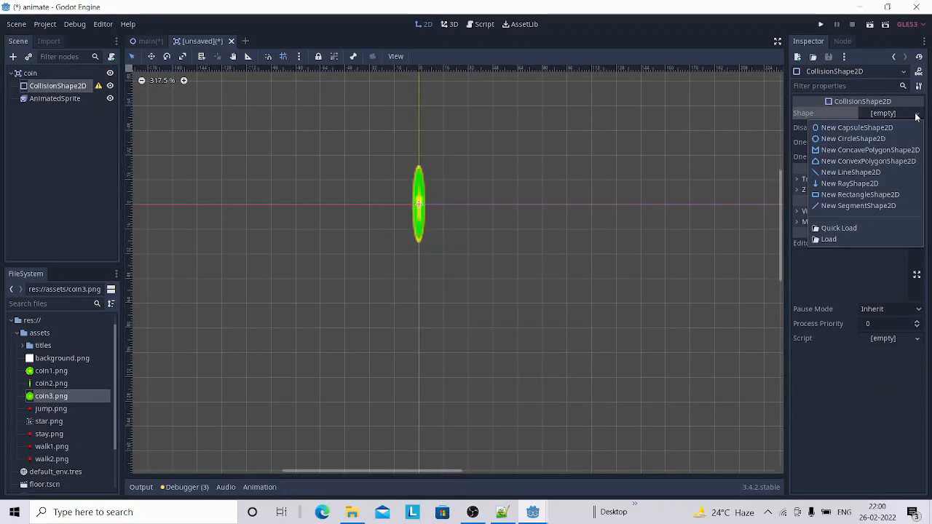
pyautogui.click(853, 139)
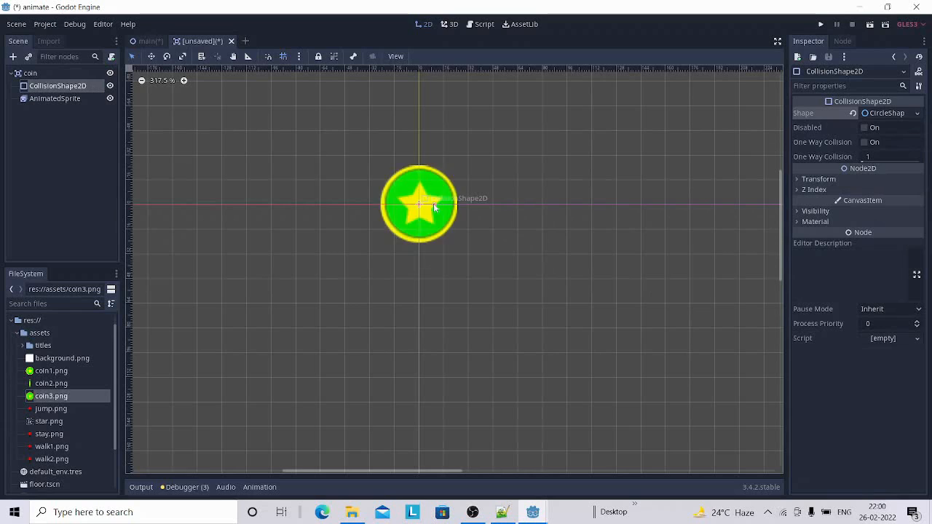
pyautogui.moveTo(433, 204); pyautogui.dragTo(461, 230)
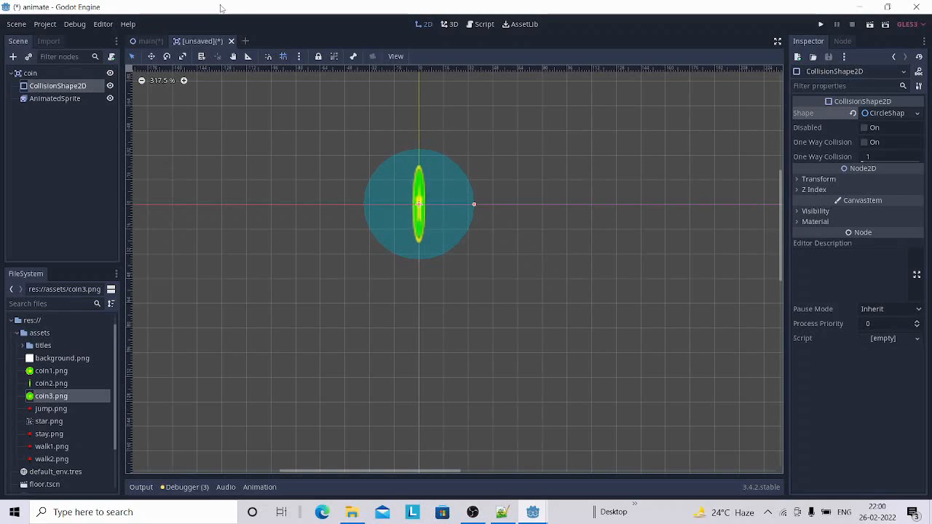
# Step: Save the coin scene as coin.tscn in the project's root folder
pyautogui.click(18, 26)
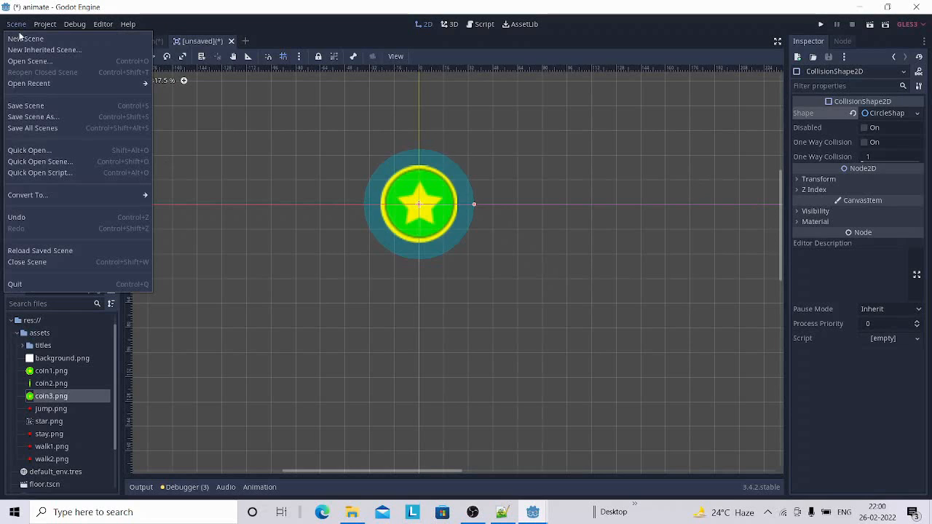
pyautogui.click(29, 104)
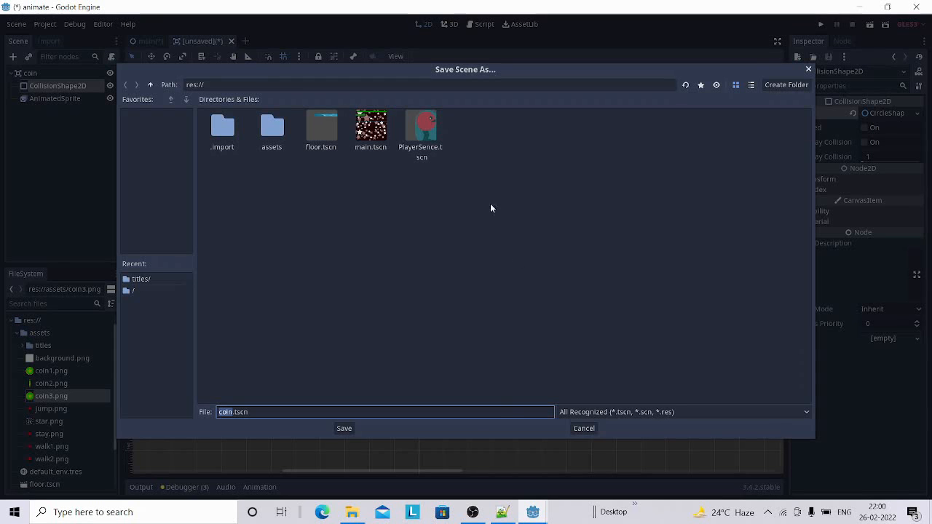
pyautogui.click(342, 429)
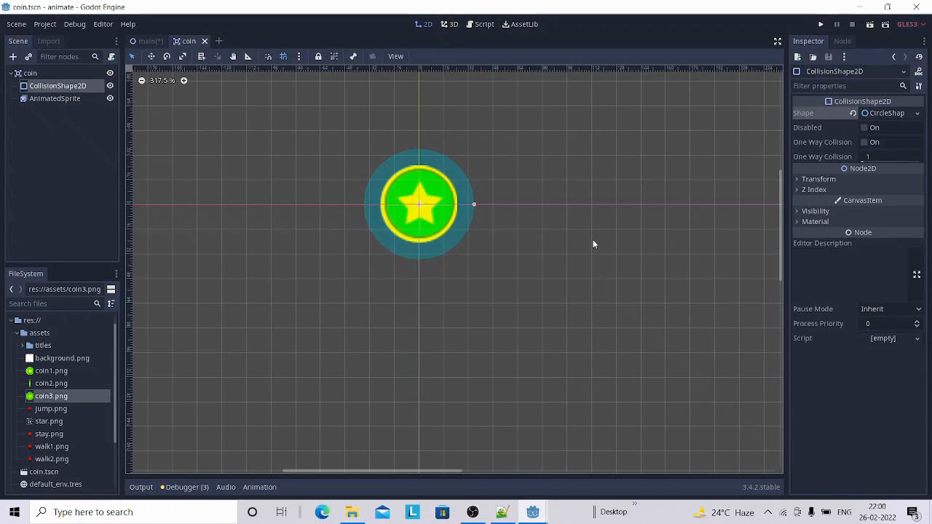
pyautogui.scroll(-3, 594, 245)
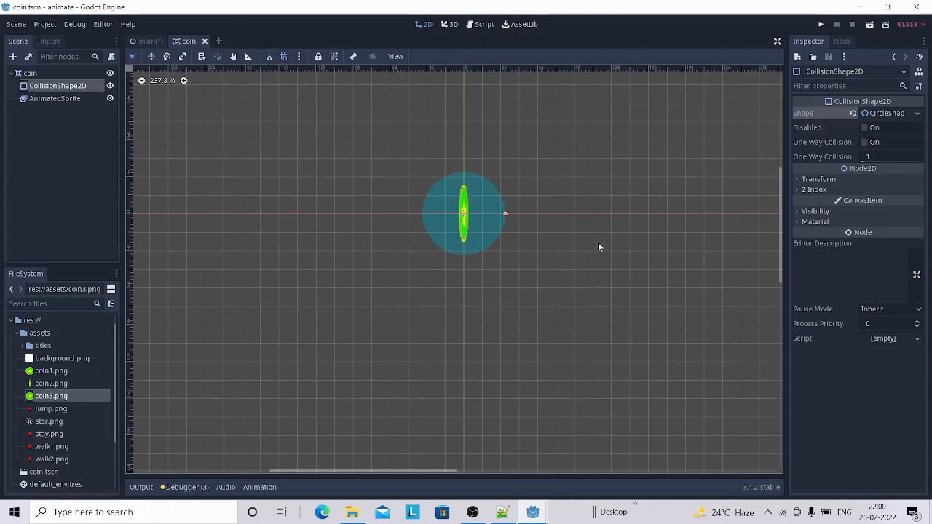
# Step: Switch to the main scene and instance coin.tscn as a child of its main root node
pyautogui.moveTo(149, 45)
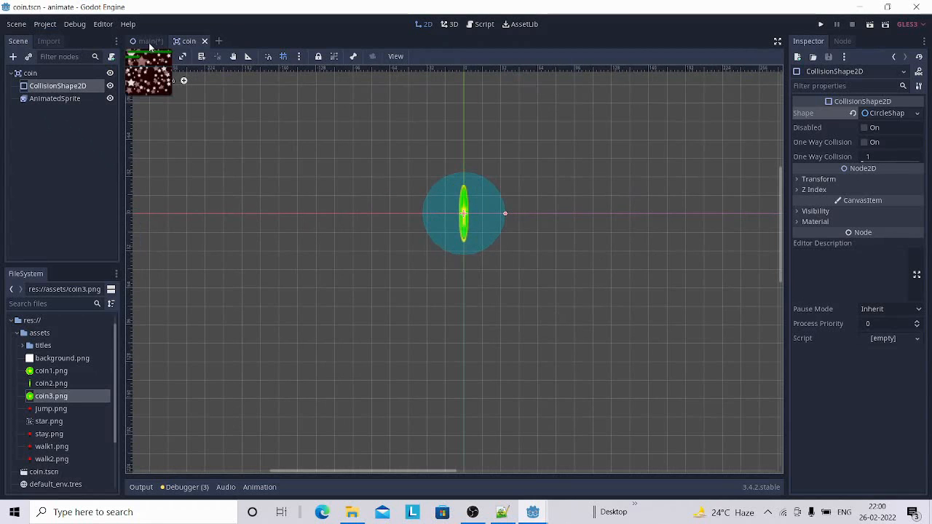
pyautogui.click(150, 41)
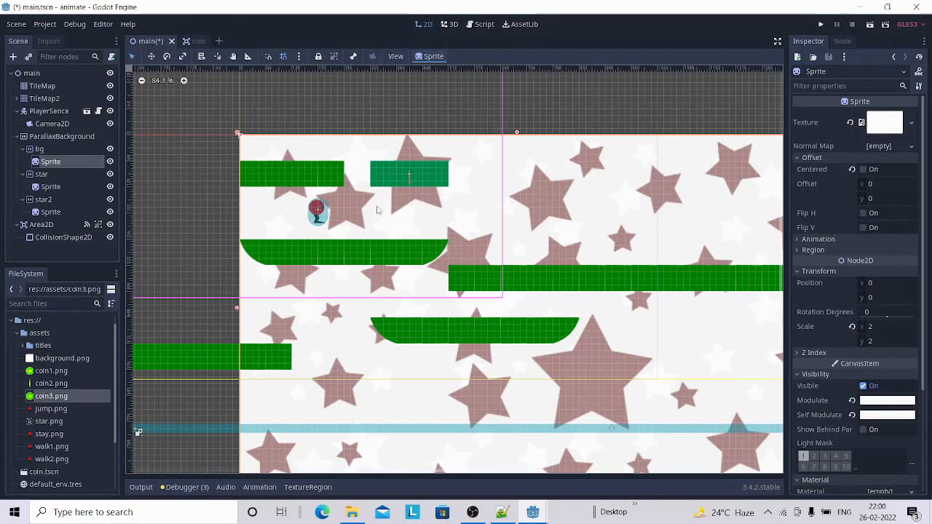
pyautogui.scroll(-3, 471, 218)
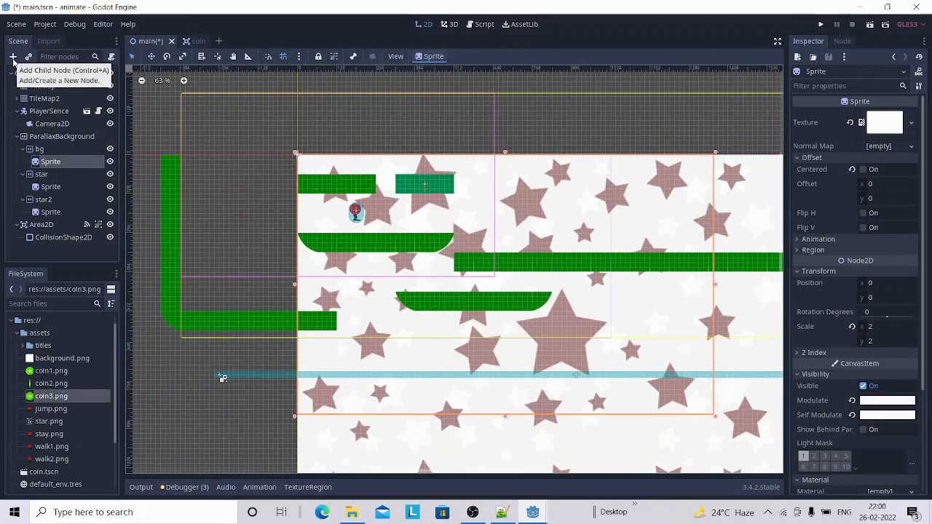
pyautogui.click(29, 74)
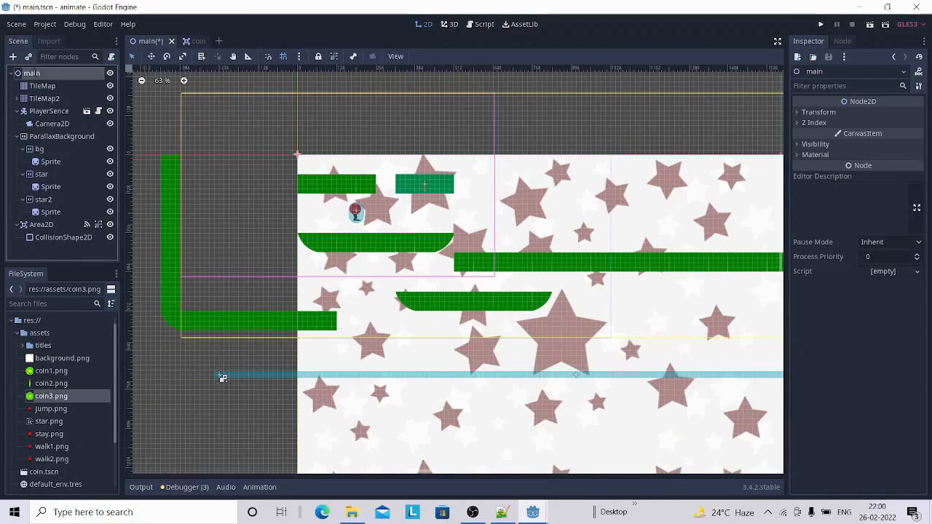
pyautogui.press('F2')
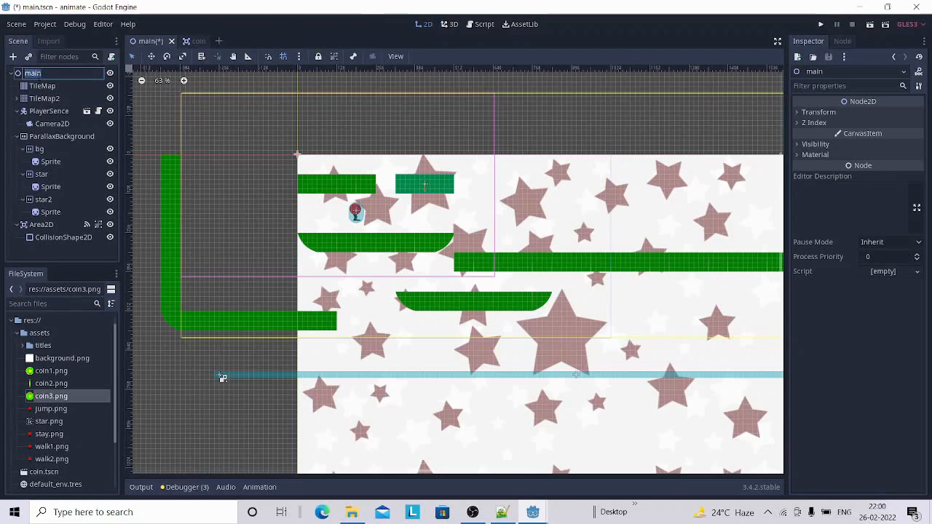
pyautogui.click(304, 36)
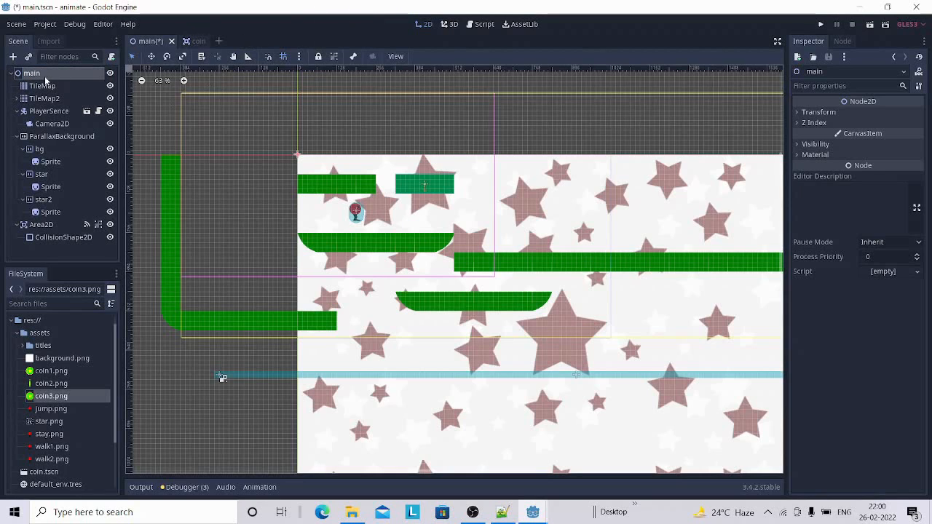
pyautogui.click(45, 78)
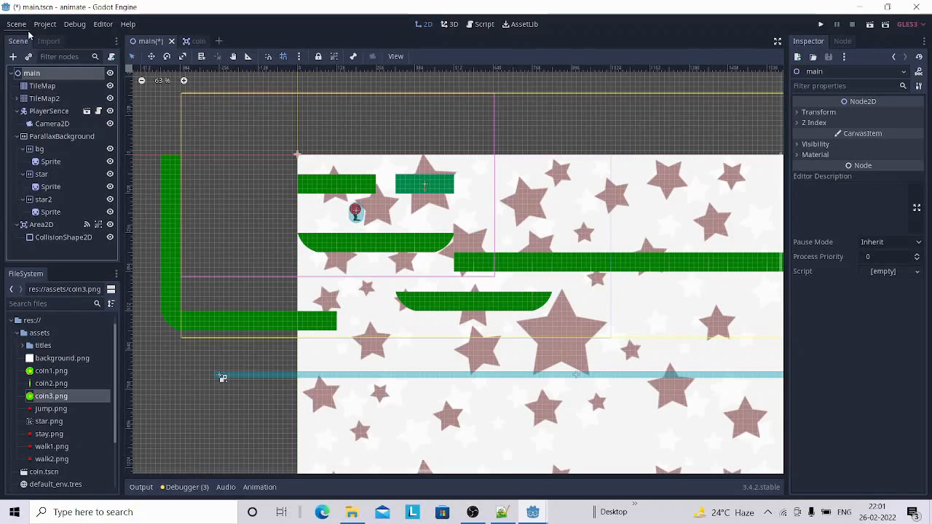
pyautogui.click(29, 59)
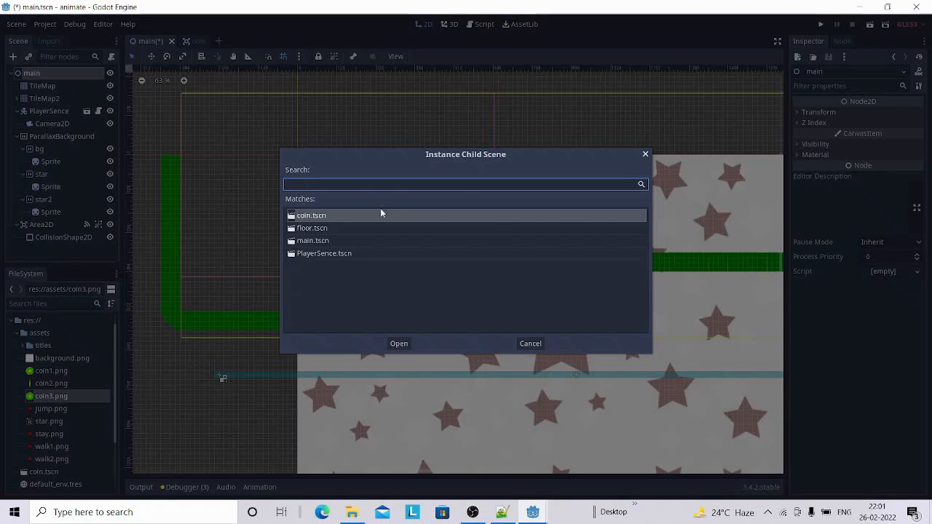
pyautogui.click(314, 219)
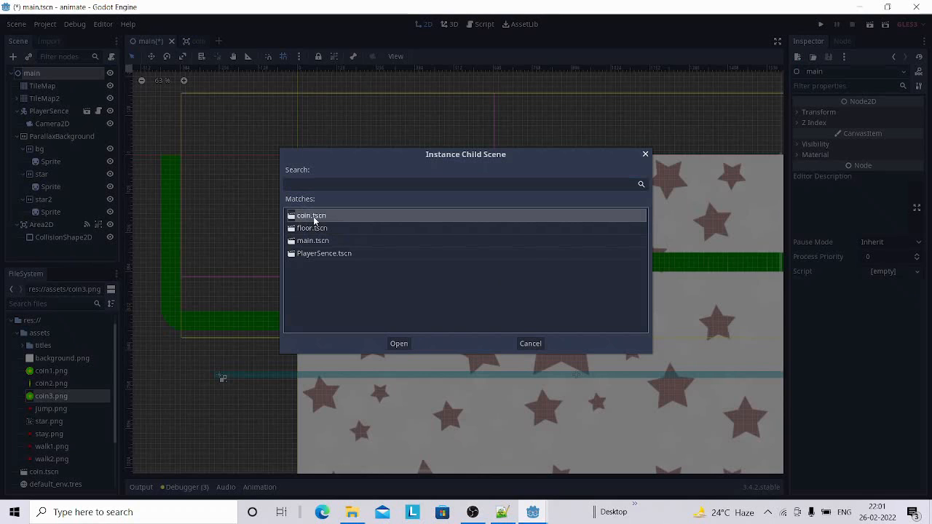
pyautogui.click(398, 344)
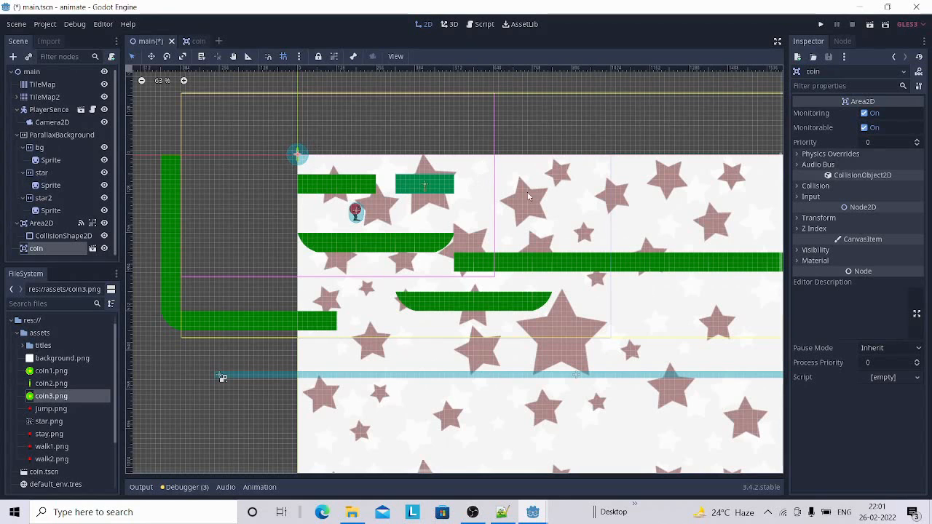
# Step: Move the coin instance from the scene origin to just above the short platform at the upper right of the player
pyautogui.scroll(4, 584, 200)
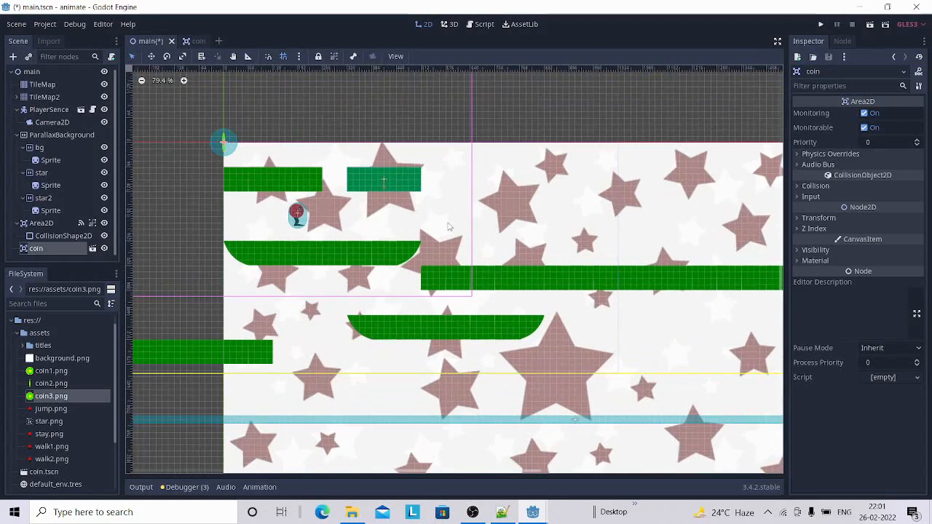
pyautogui.moveTo(486, 228); pyautogui.dragTo(662, 268, button='middle')
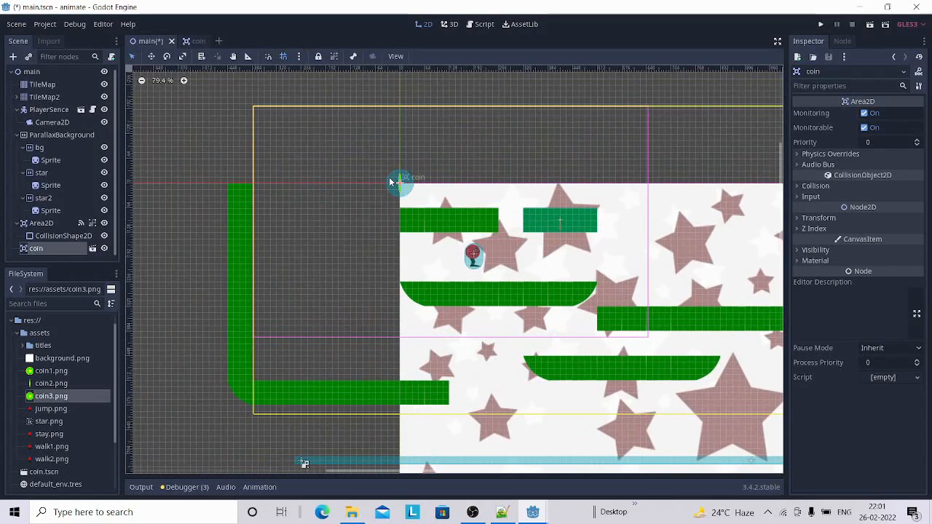
pyautogui.moveTo(391, 181); pyautogui.dragTo(572, 160)
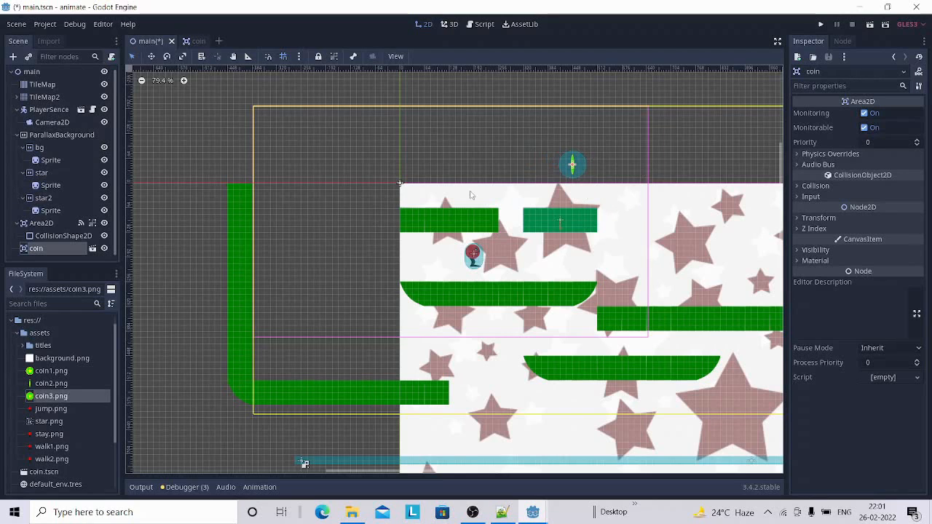
# Step: Run the main scene, move the player up through the spinning coin to test contact, and close the game window
pyautogui.click(870, 25)
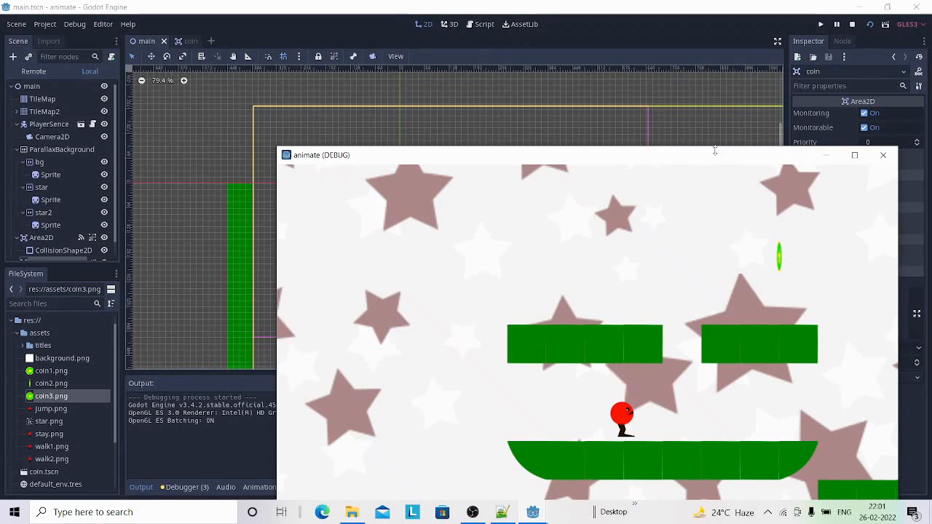
pyautogui.moveTo(705, 160); pyautogui.dragTo(495, 19)
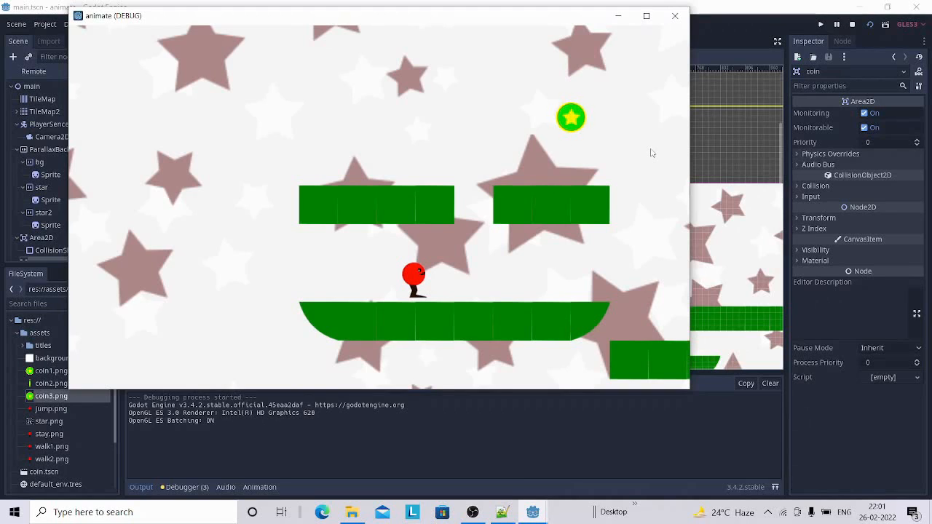
pyautogui.press('Right')
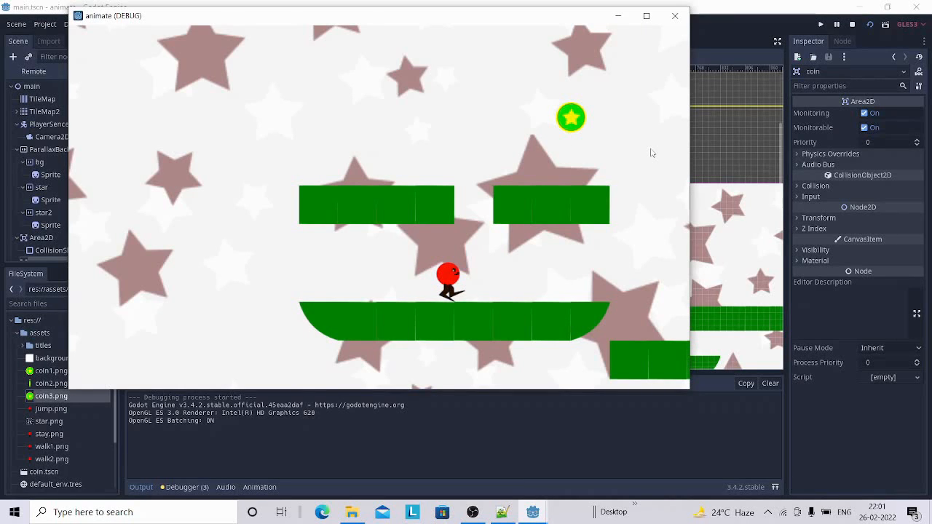
pyautogui.press('Up')
pyautogui.press('Right')
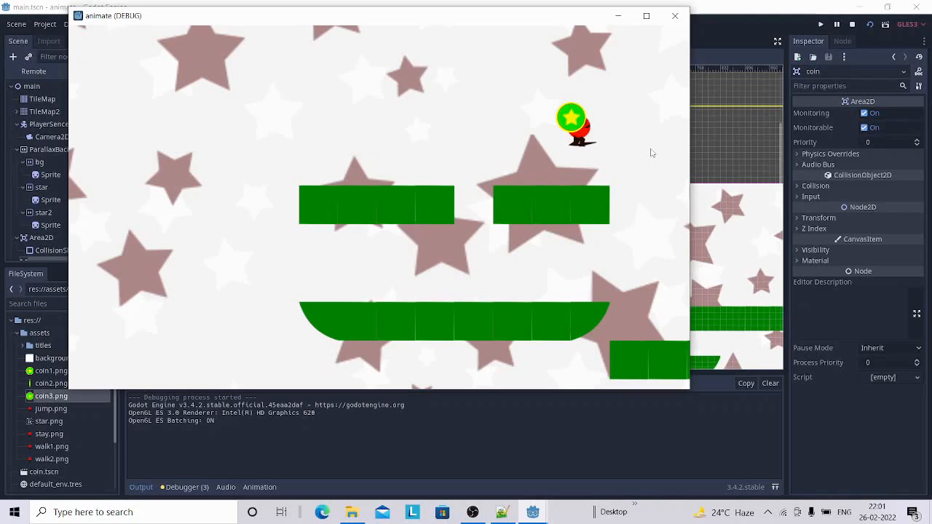
pyautogui.press('Up')
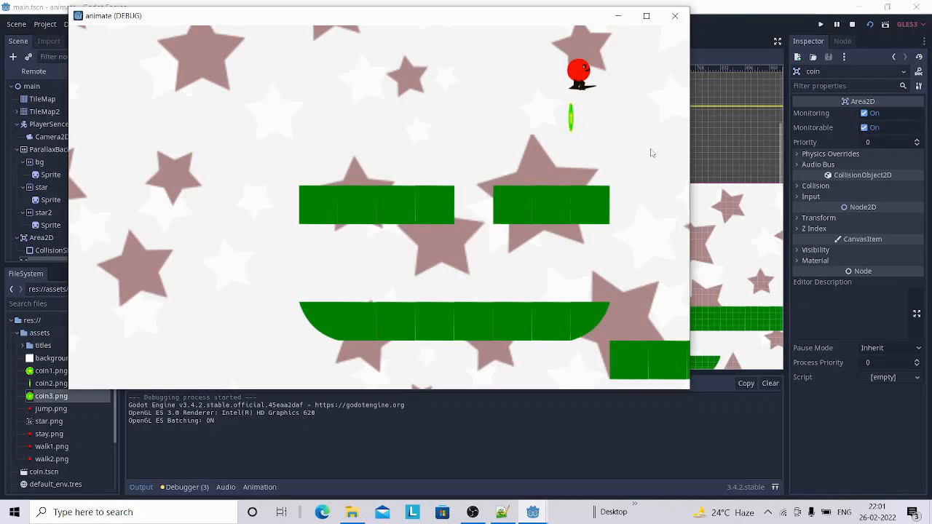
pyautogui.press('Up')
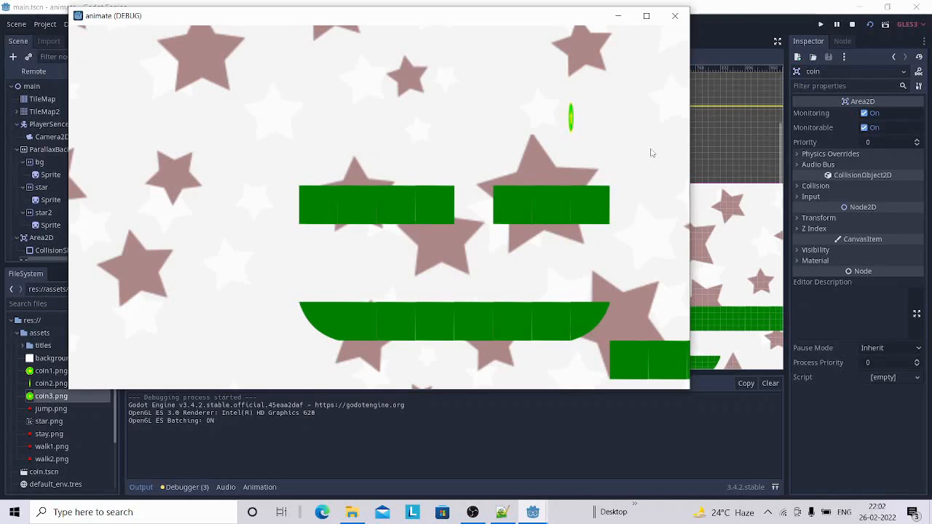
pyautogui.click(675, 16)
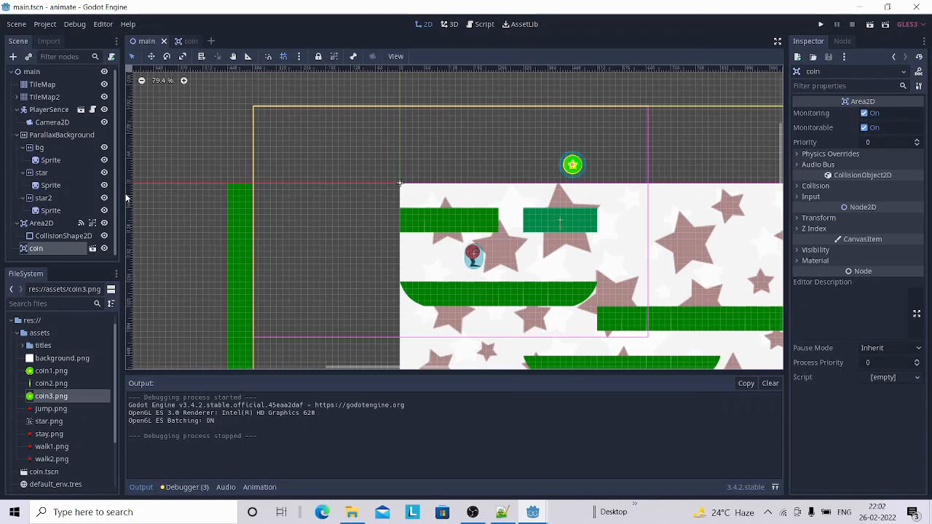
# Step: Attach a new GDScript, coin.gd, to the coin scene's root node using the No Comments template
pyautogui.click(191, 41)
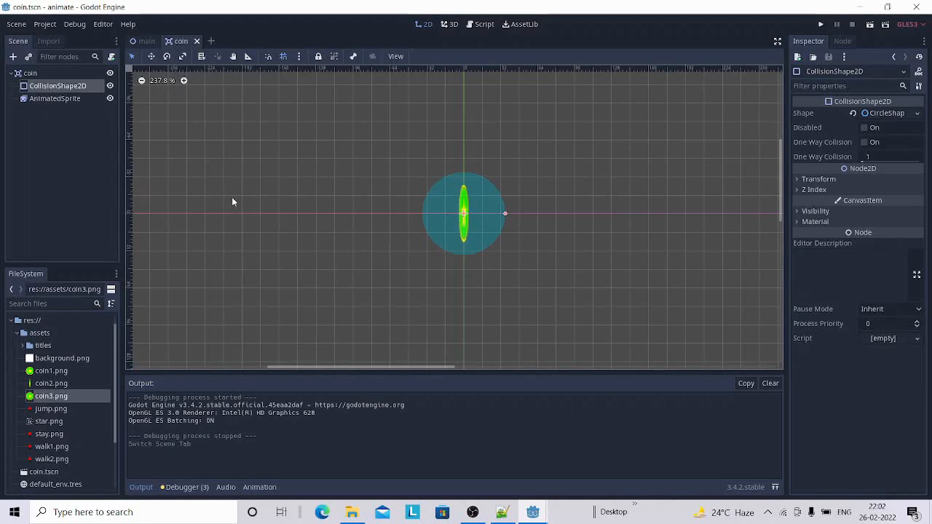
pyautogui.click(30, 74)
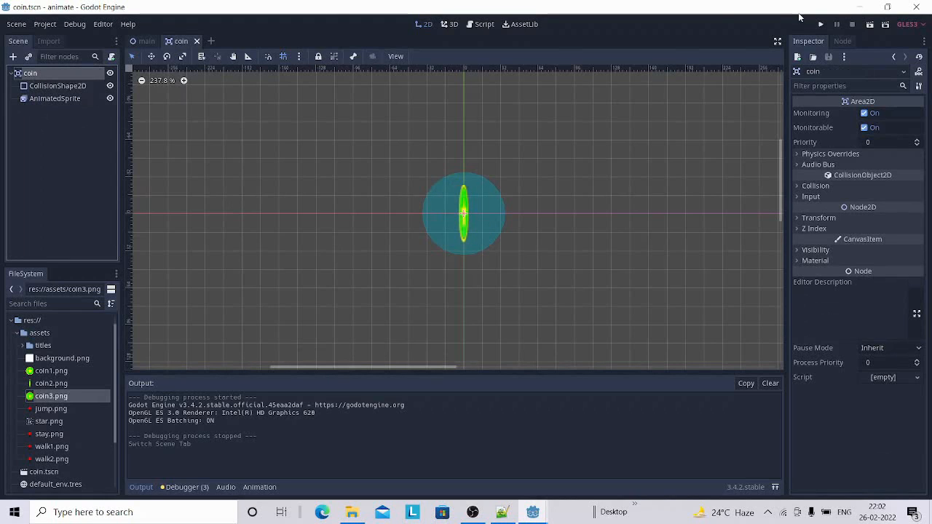
pyautogui.click(842, 41)
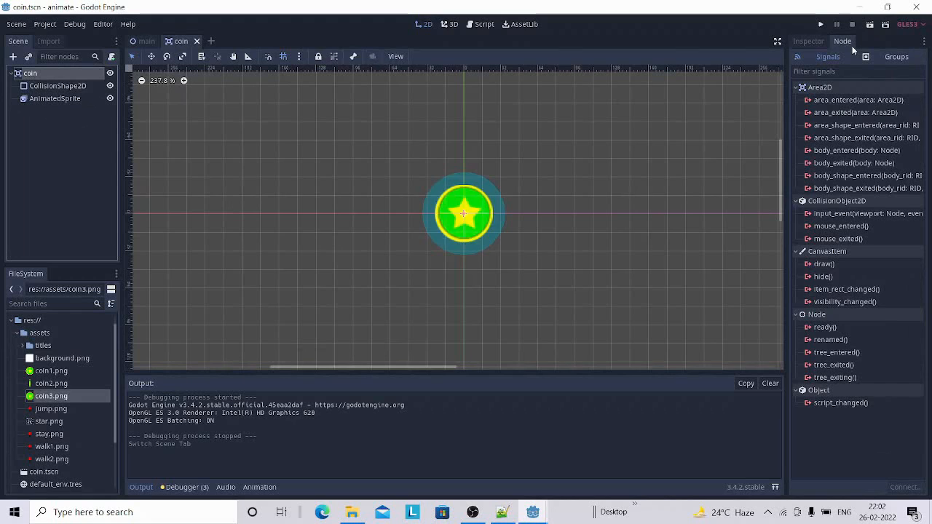
pyautogui.click(811, 40)
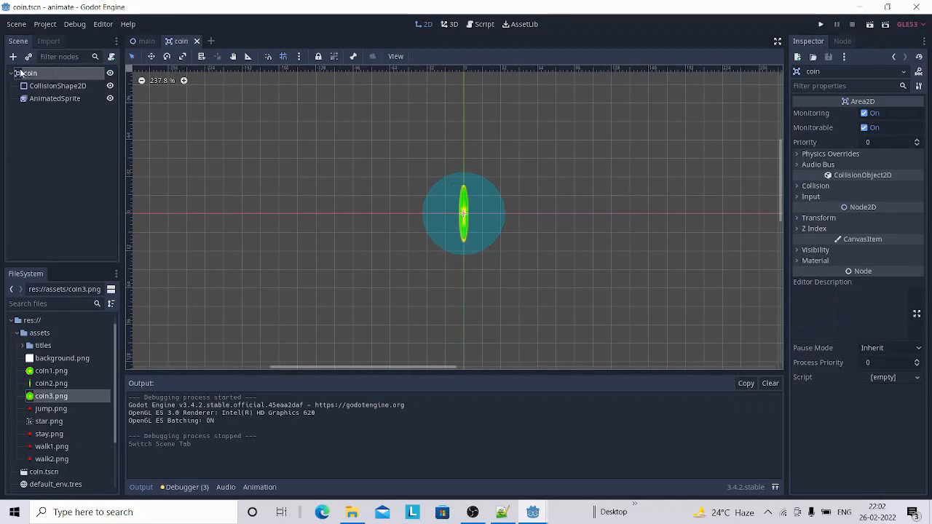
pyautogui.click(112, 56)
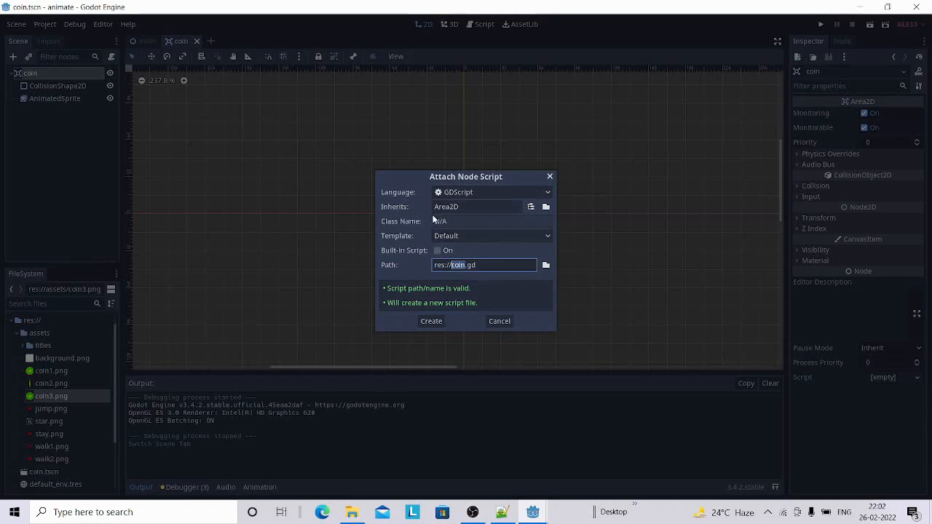
pyautogui.click(512, 236)
pyautogui.click(458, 282)
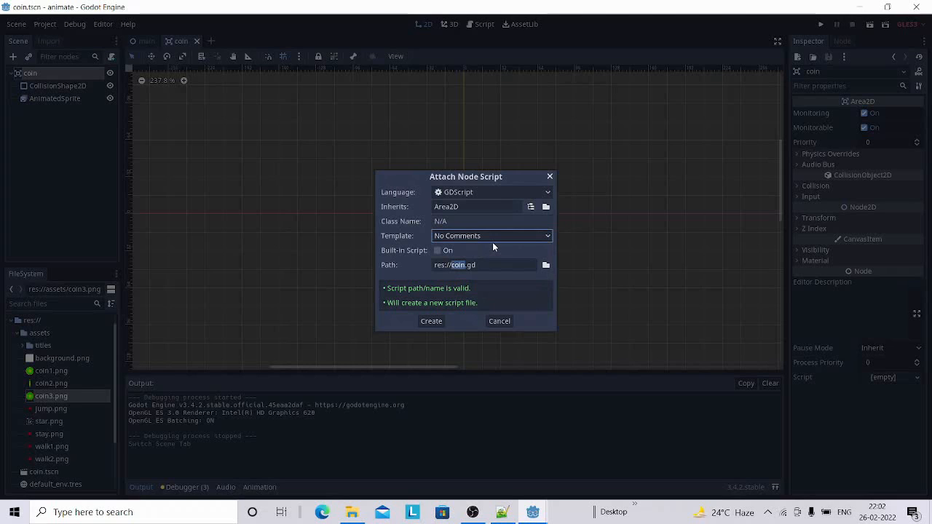
pyautogui.click(431, 320)
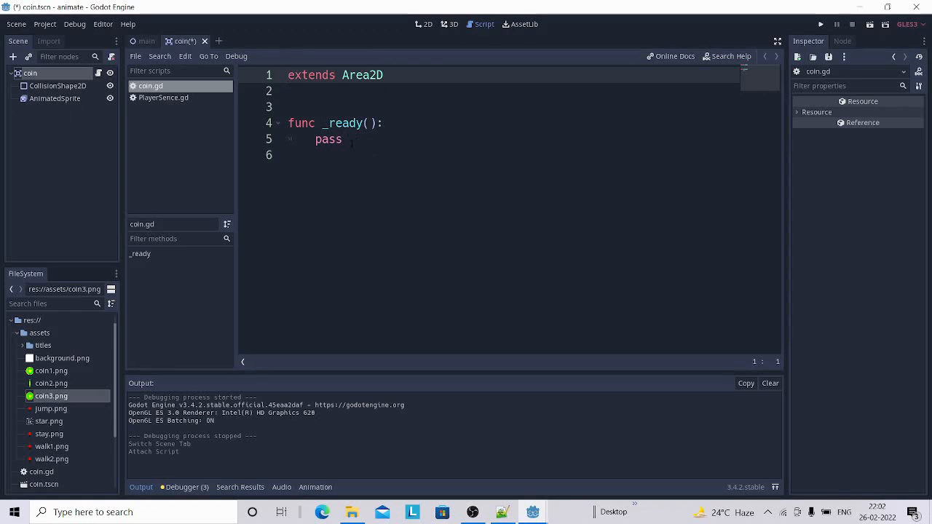
# Step: Delete the _ready function from coin.gd, keeping the extends Area2D line
pyautogui.moveTo(351, 143); pyautogui.dragTo(284, 127)
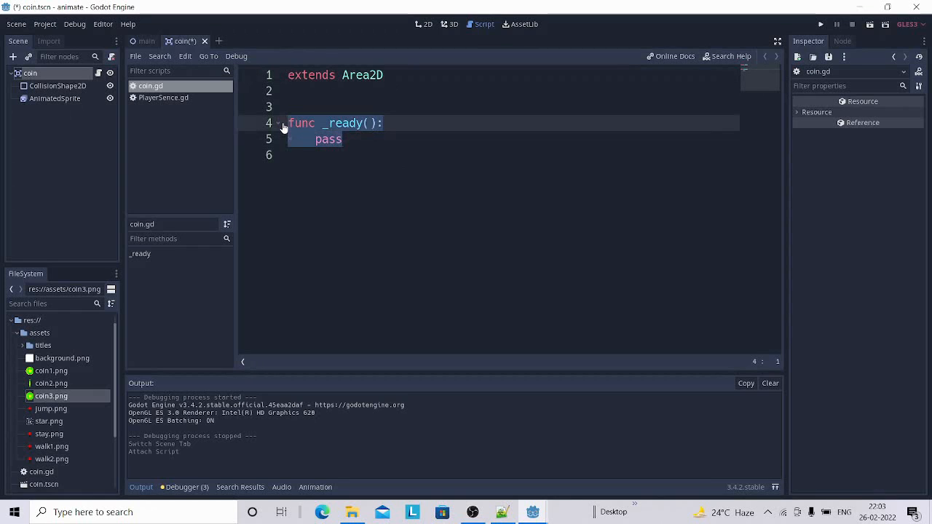
pyautogui.press('BackSpace')
pyautogui.click(292, 104)
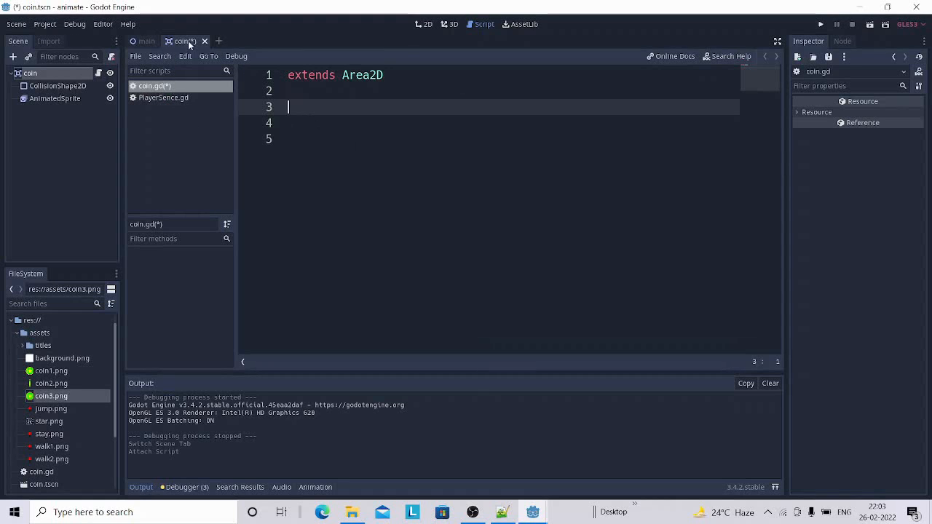
# Step: Connect the coin root's body_entered signal to the _on_coin_body_entered method in its own script
pyautogui.click(425, 24)
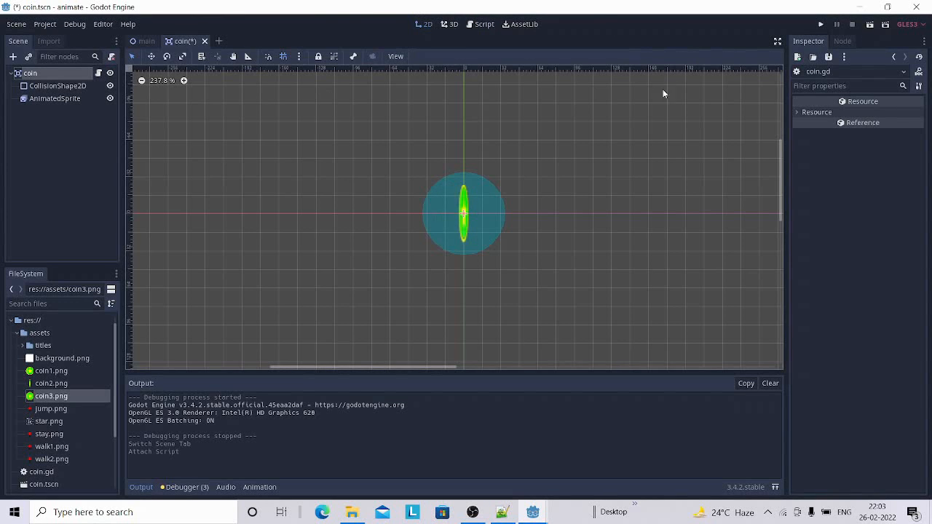
pyautogui.click(39, 73)
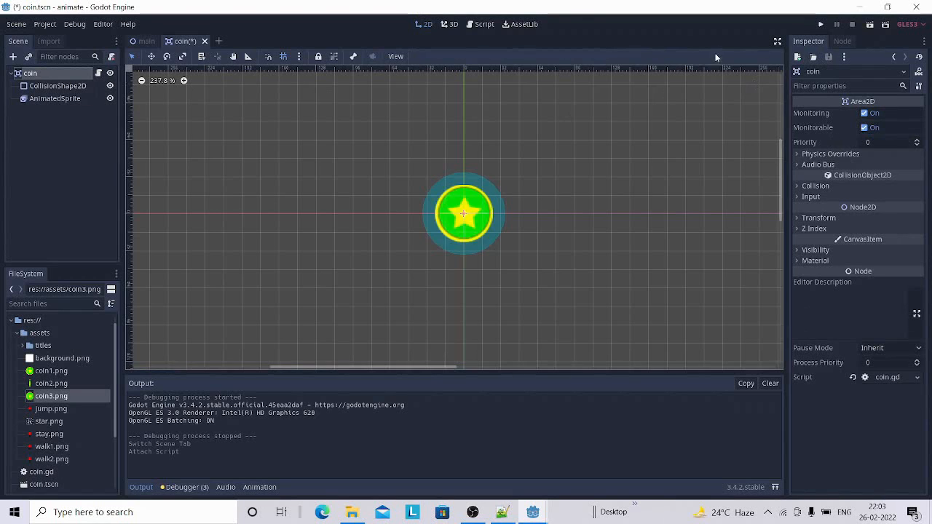
pyautogui.click(843, 41)
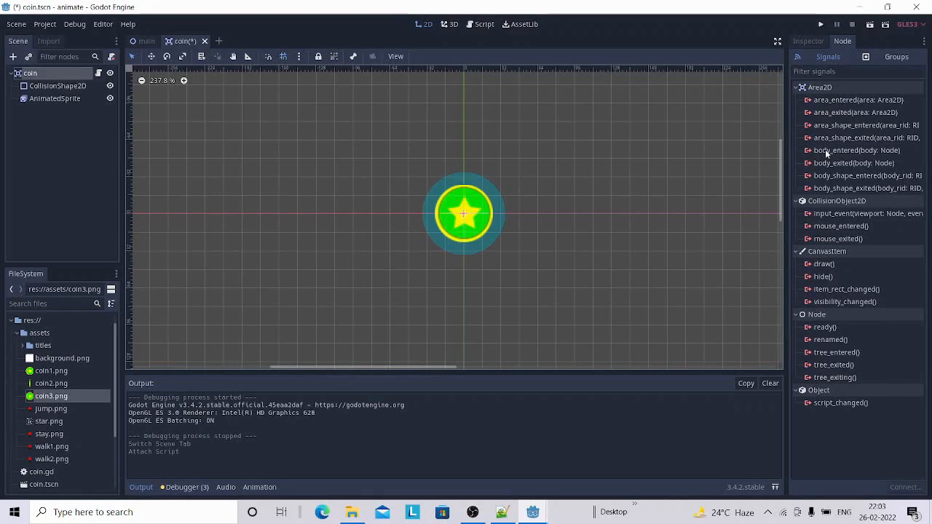
pyautogui.moveTo(824, 149)
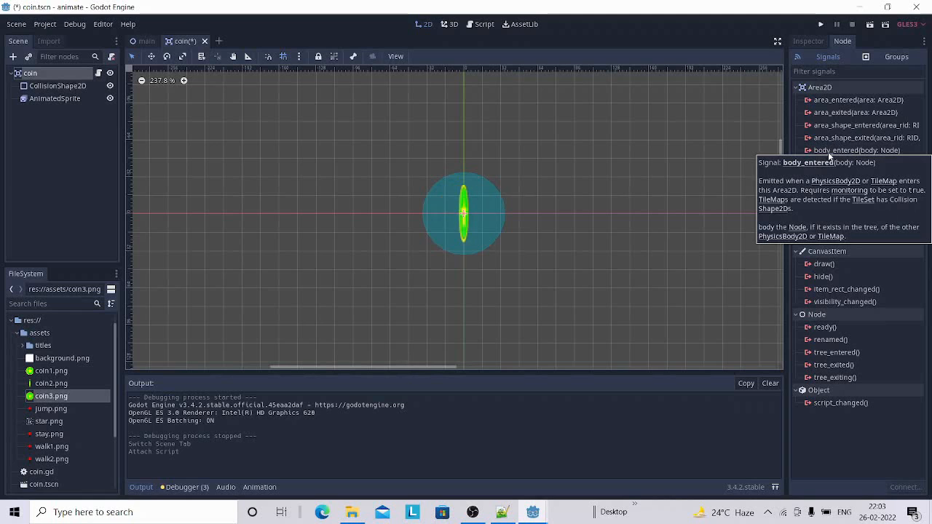
pyautogui.click(844, 150)
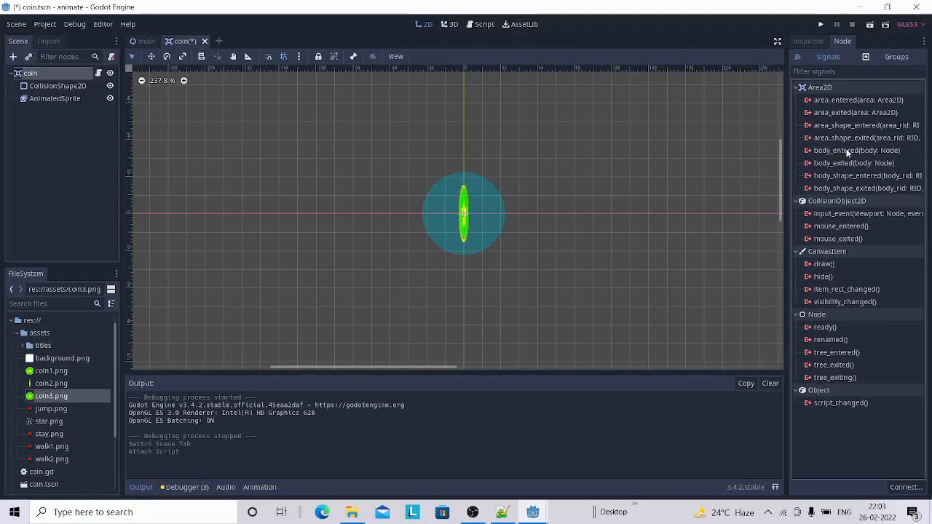
pyautogui.doubleClick(846, 150)
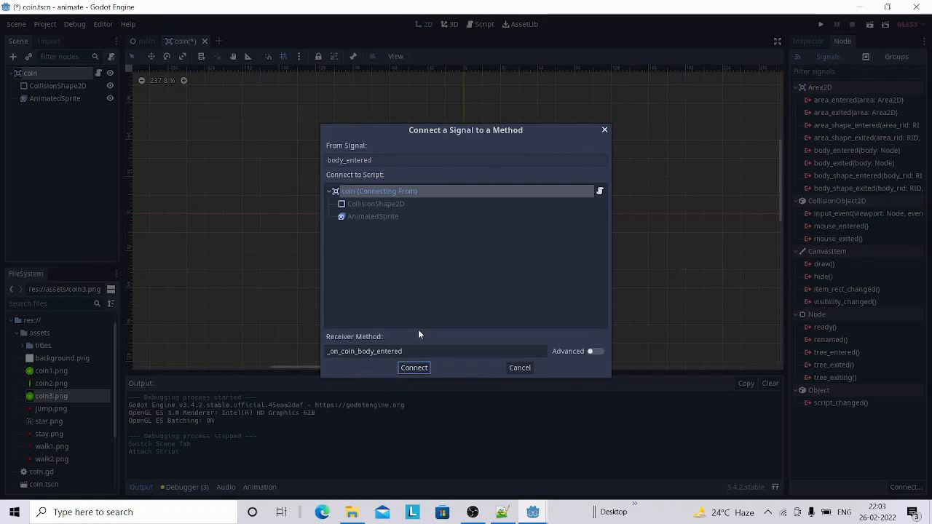
pyautogui.click(414, 367)
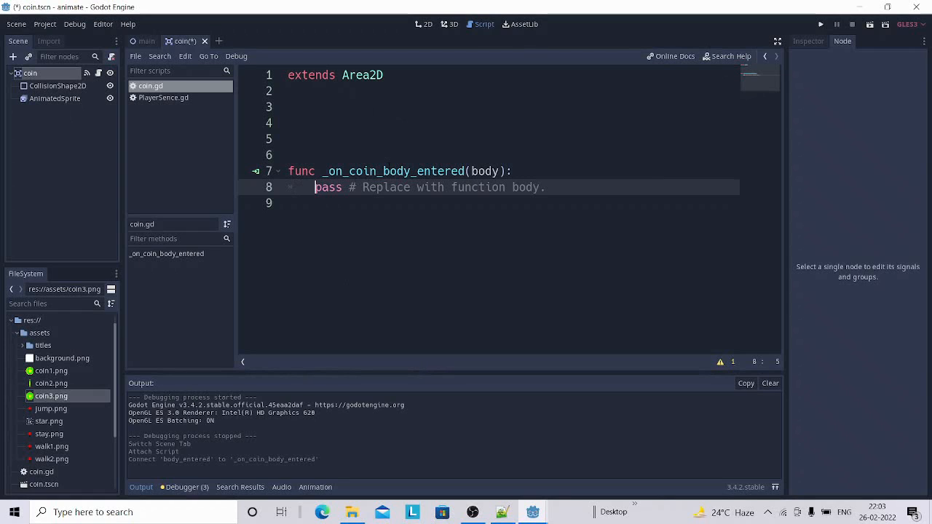
# Step: Replace the placeholder line in _on_coin_body_entered with queue_free() and save all scenes
pyautogui.click(554, 188)
pyautogui.moveTo(548, 187); pyautogui.dragTo(316, 187)
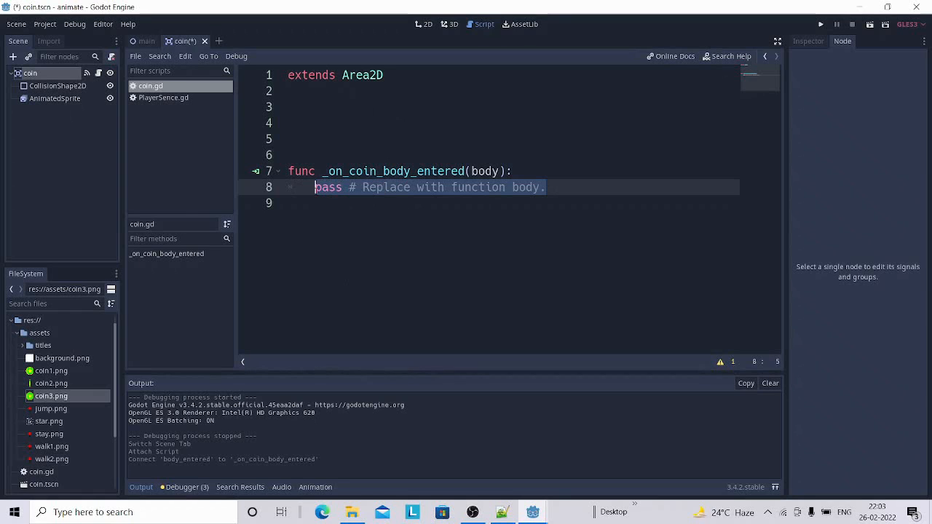
pyautogui.write('qu')
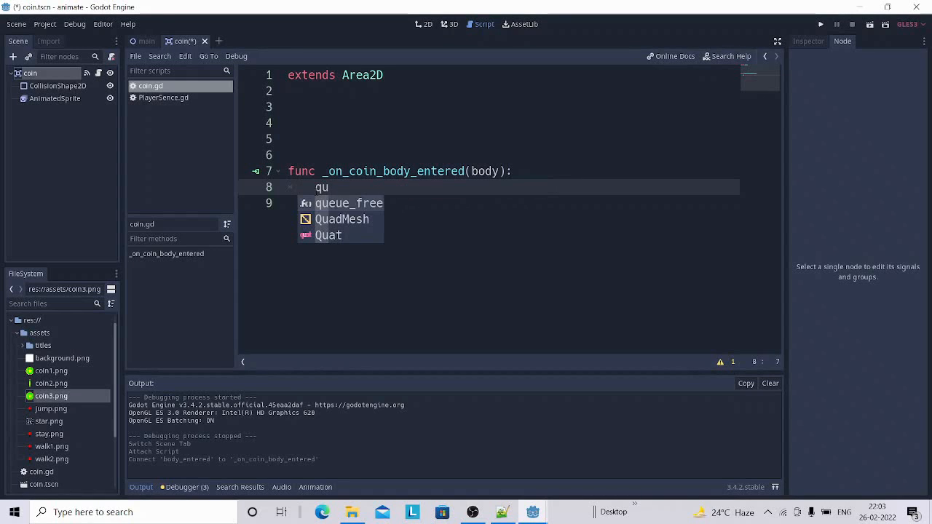
pyautogui.press('Return')
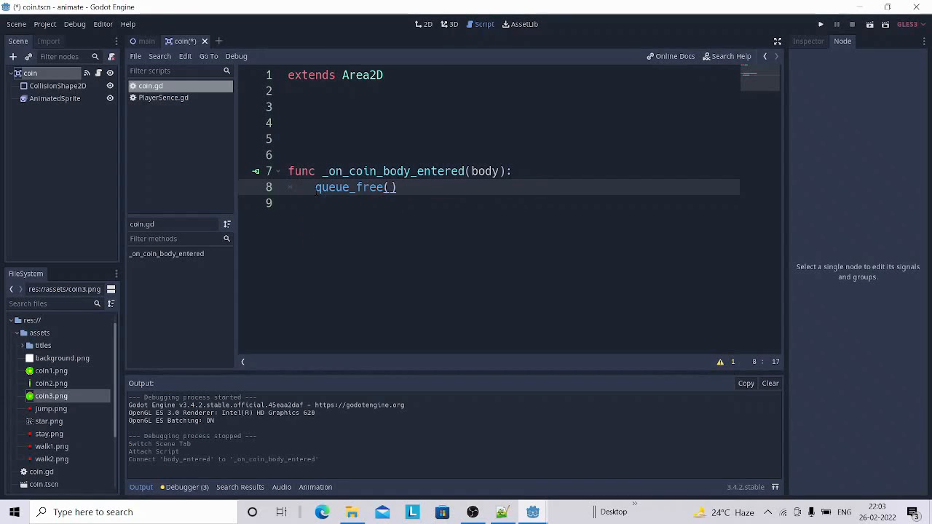
pyautogui.click(16, 26)
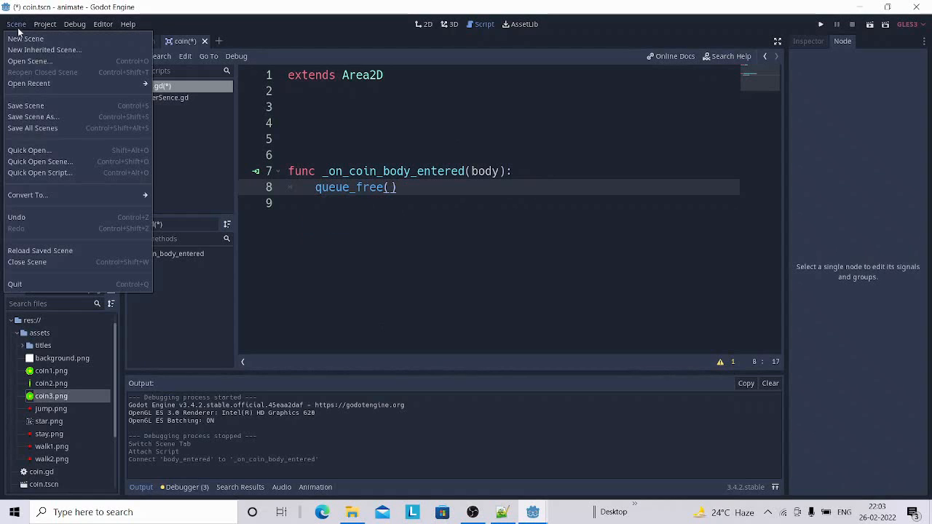
pyautogui.click(34, 128)
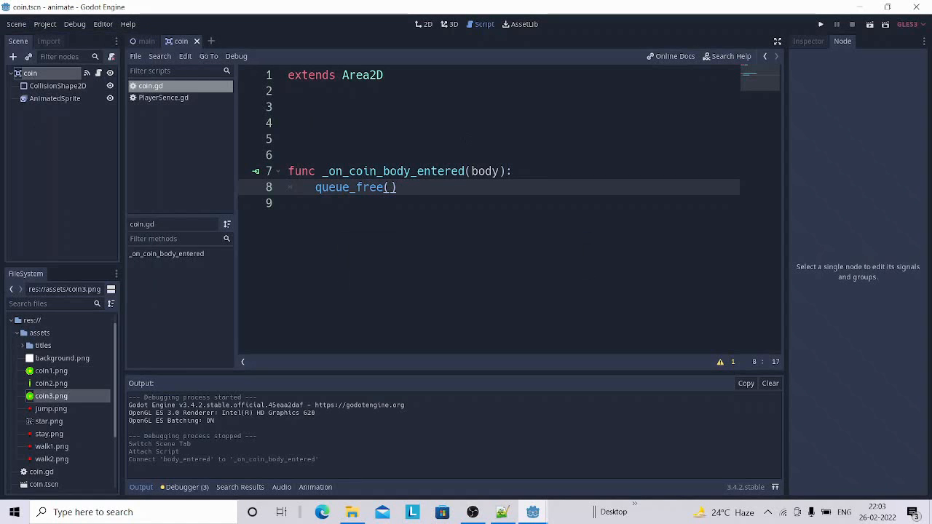
# Step: Run the main scene, jump the player up into the coin to test its pickup, and close the game window
pyautogui.click(144, 41)
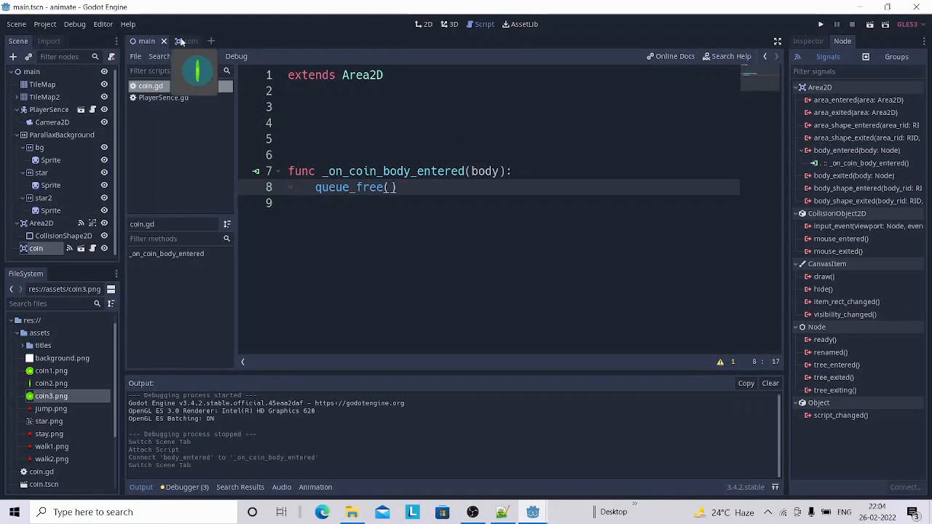
pyautogui.click(424, 25)
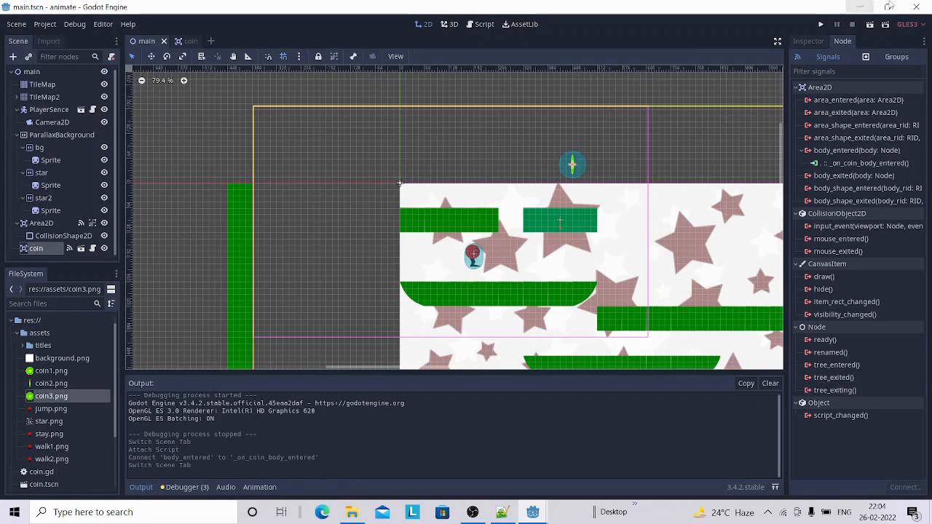
pyautogui.click(869, 25)
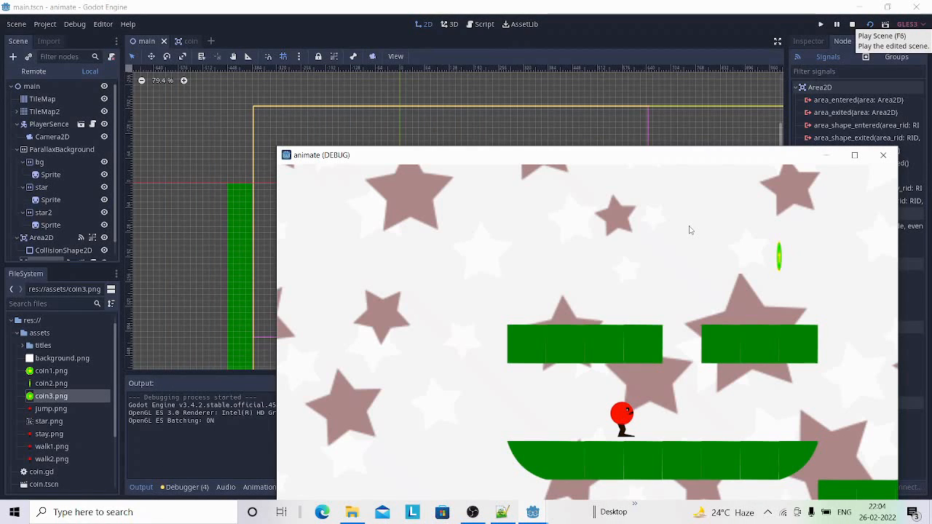
pyautogui.moveTo(541, 158); pyautogui.dragTo(397, 9)
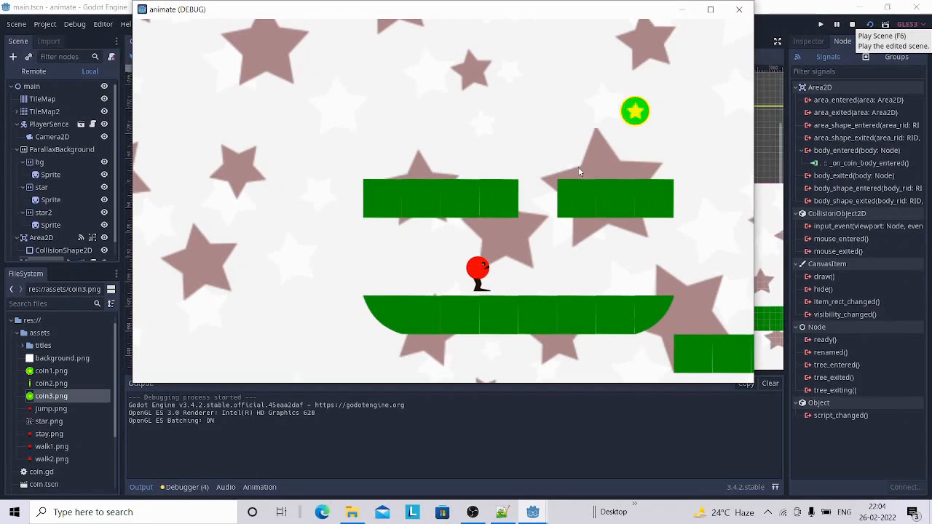
pyautogui.press('Right')
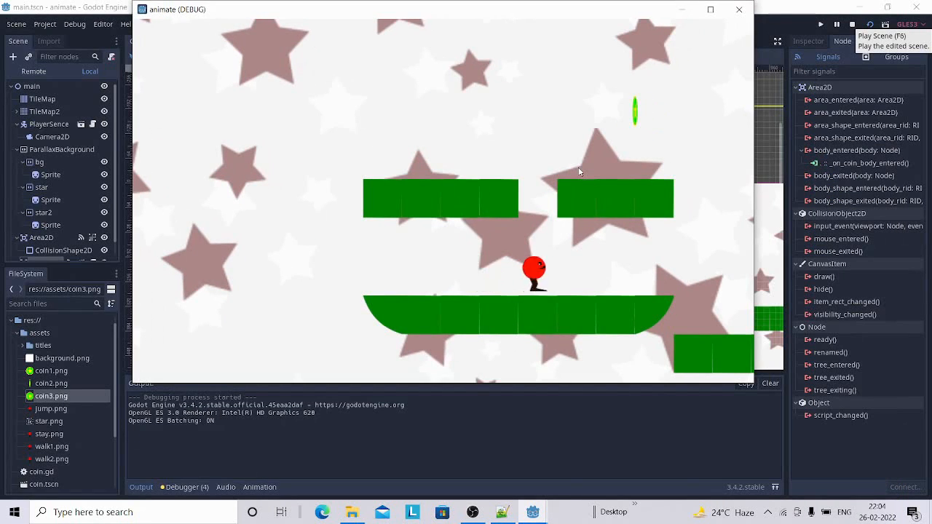
pyautogui.press('Up')
pyautogui.press('Right')
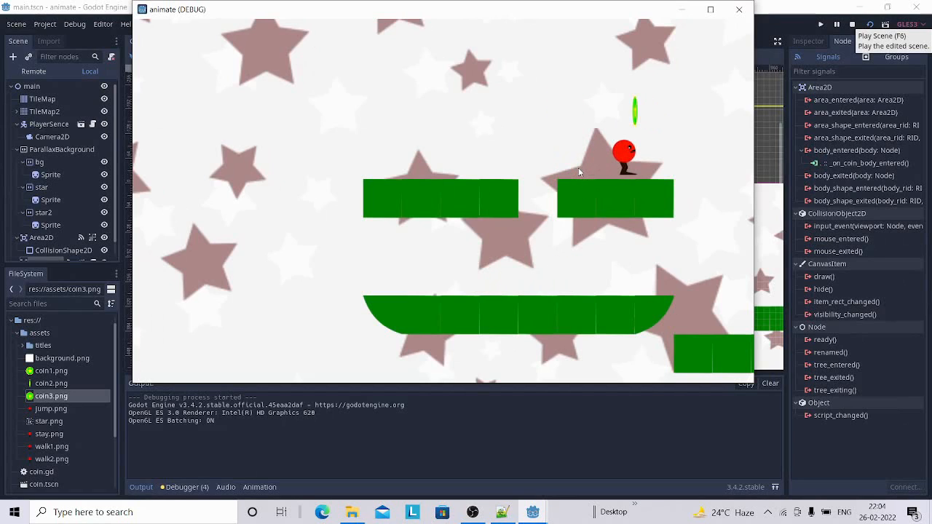
pyautogui.press('Up')
pyautogui.press('Left')
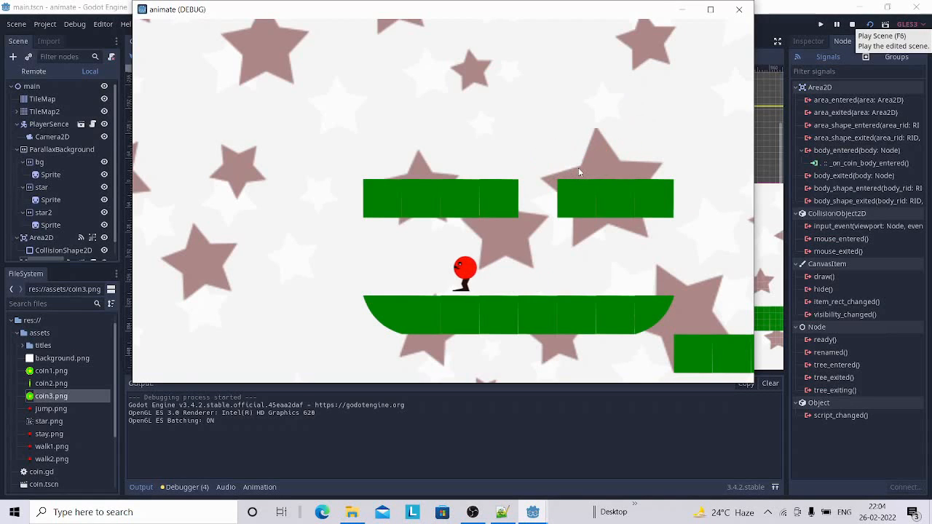
pyautogui.press('Right')
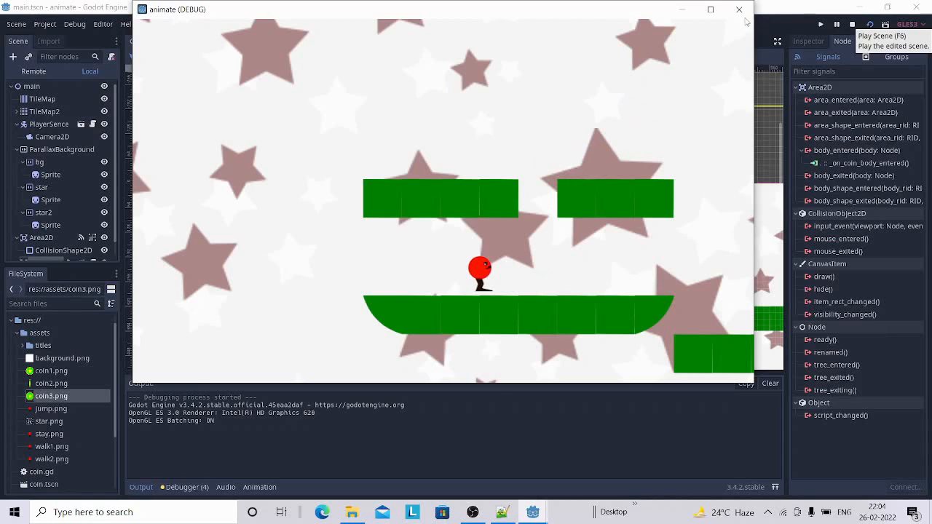
pyautogui.click(739, 10)
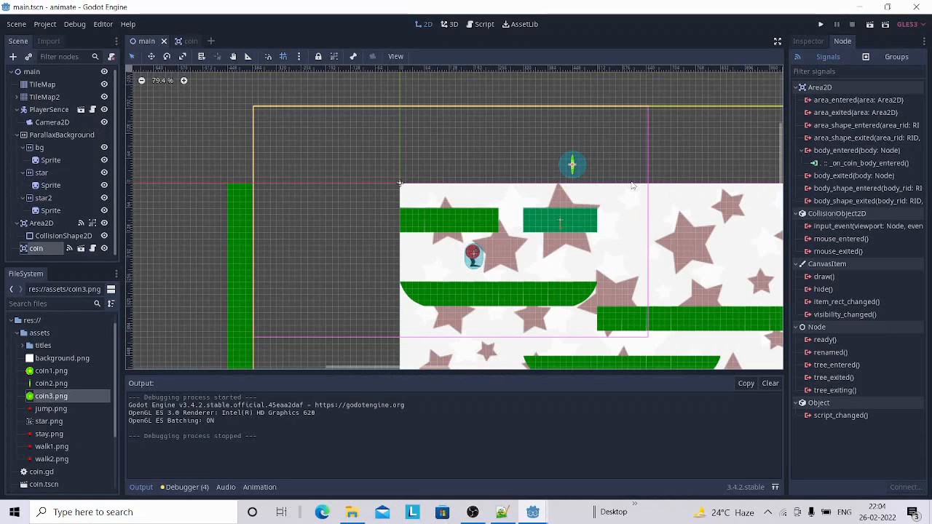
# Step: Show the collision layer and mask settings of the PlayerSence node in the main scene
pyautogui.click(32, 72)
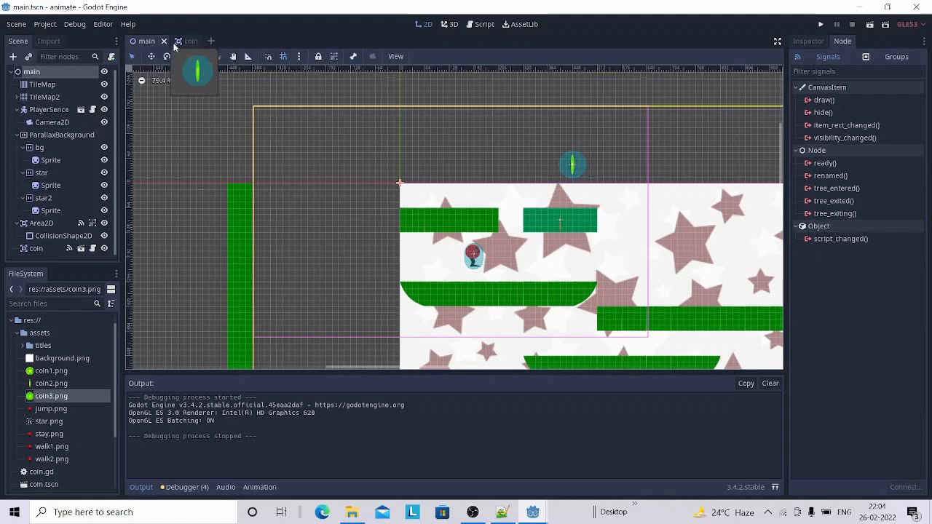
pyautogui.click(45, 24)
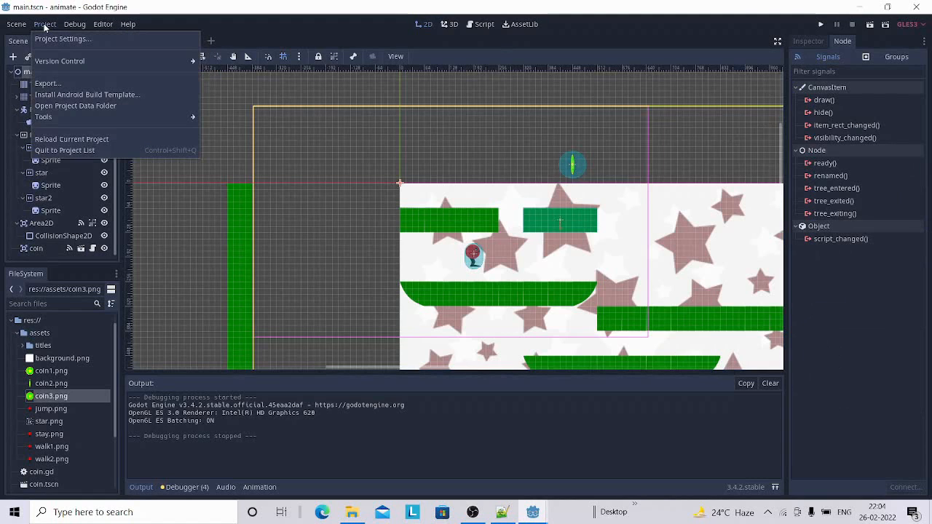
pyautogui.click(20, 111)
pyautogui.click(50, 110)
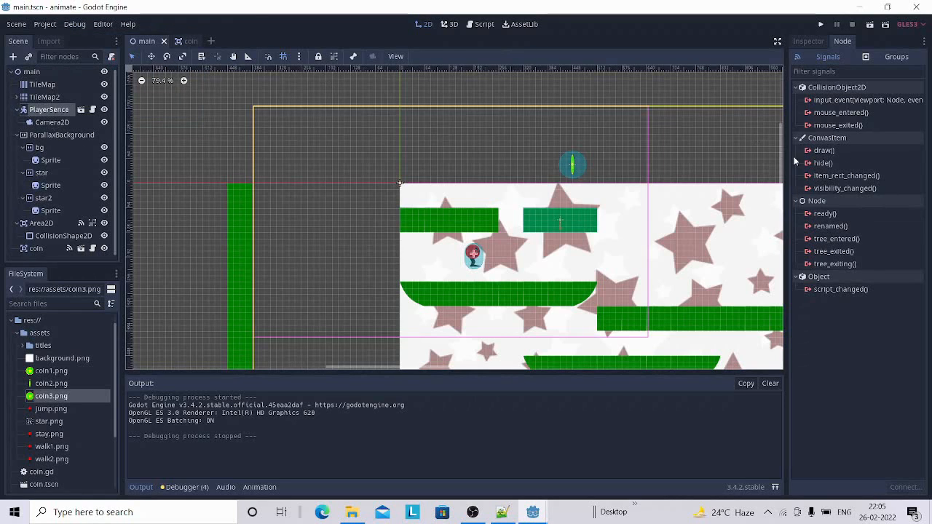
pyautogui.click(809, 42)
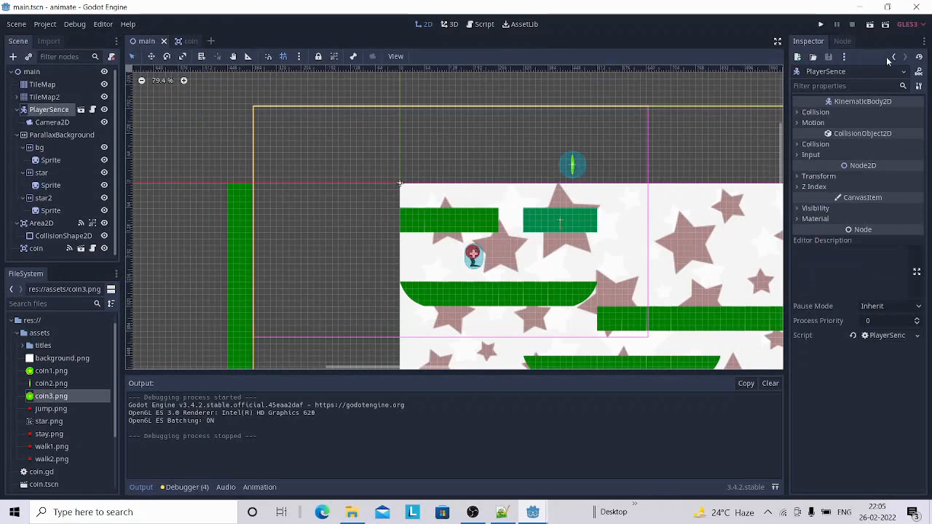
pyautogui.click(797, 144)
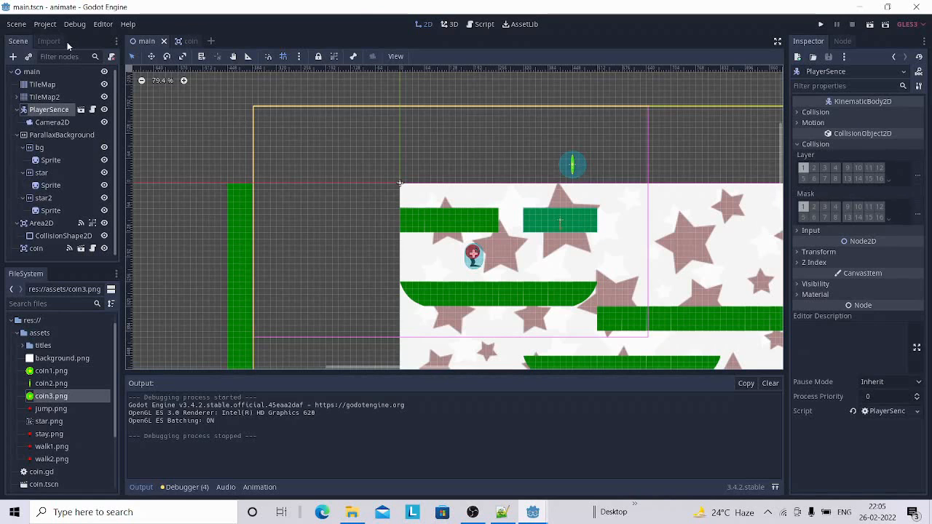
# Step: Name 2D physics layer 1 "player" in the project settings
pyautogui.click(45, 24)
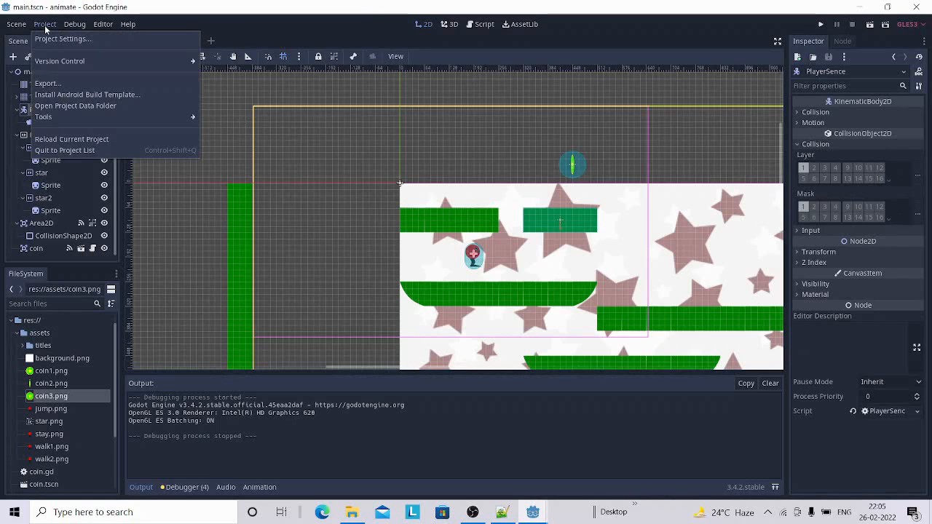
pyautogui.click(60, 39)
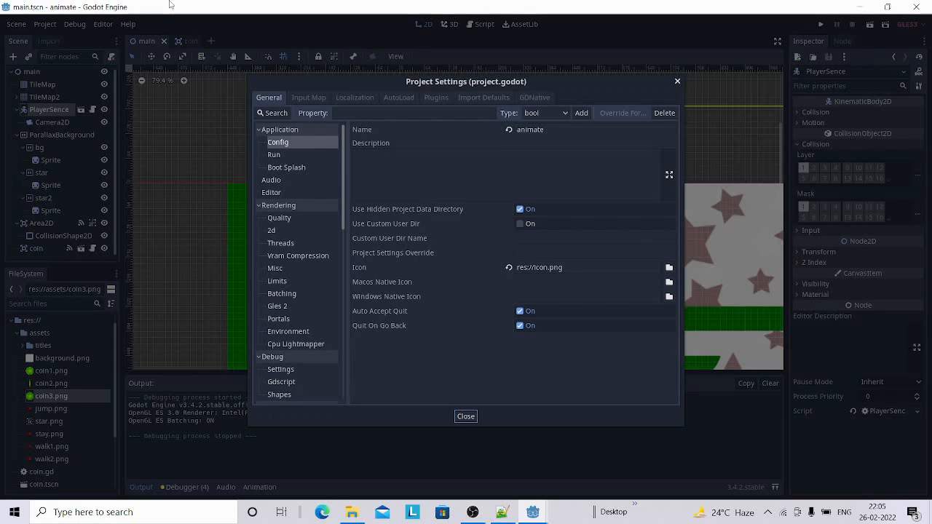
pyautogui.scroll(-10, 313, 306)
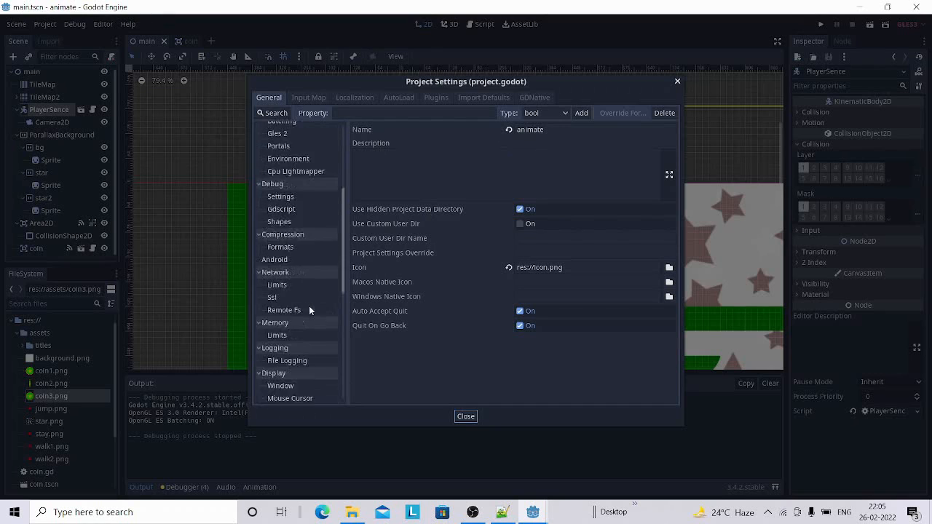
pyautogui.scroll(-2, 309, 310)
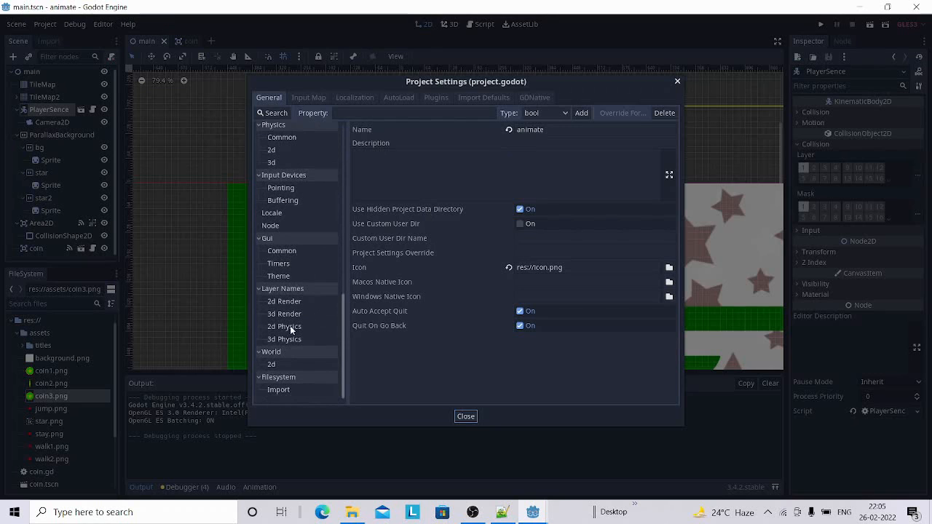
pyautogui.click(286, 328)
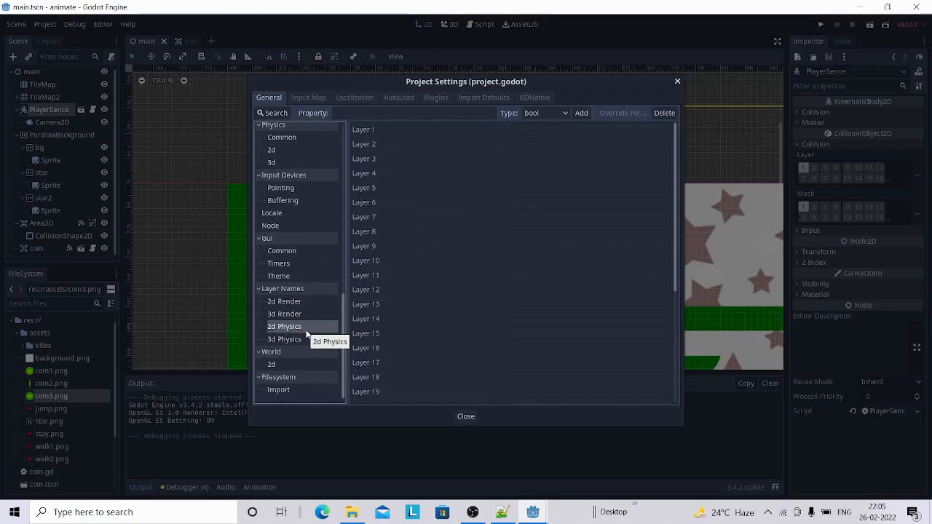
pyautogui.click(532, 131)
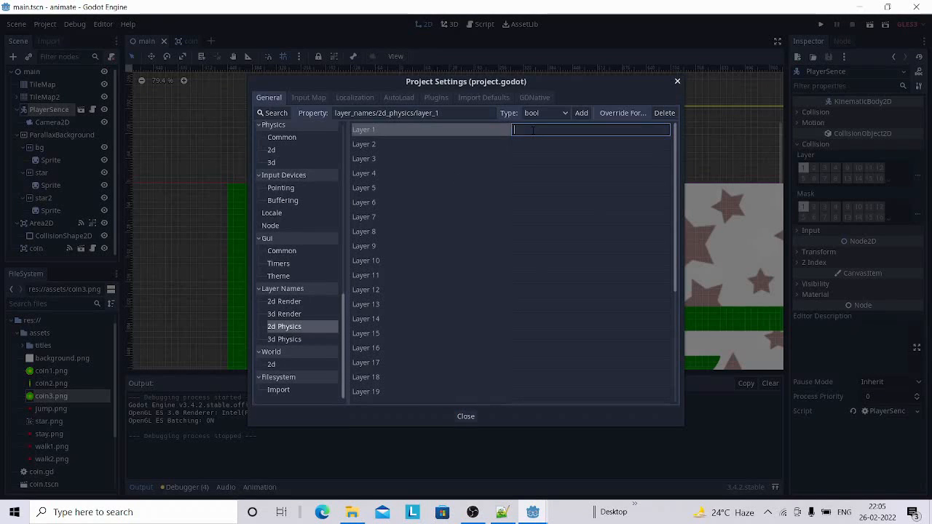
pyautogui.write('pla')
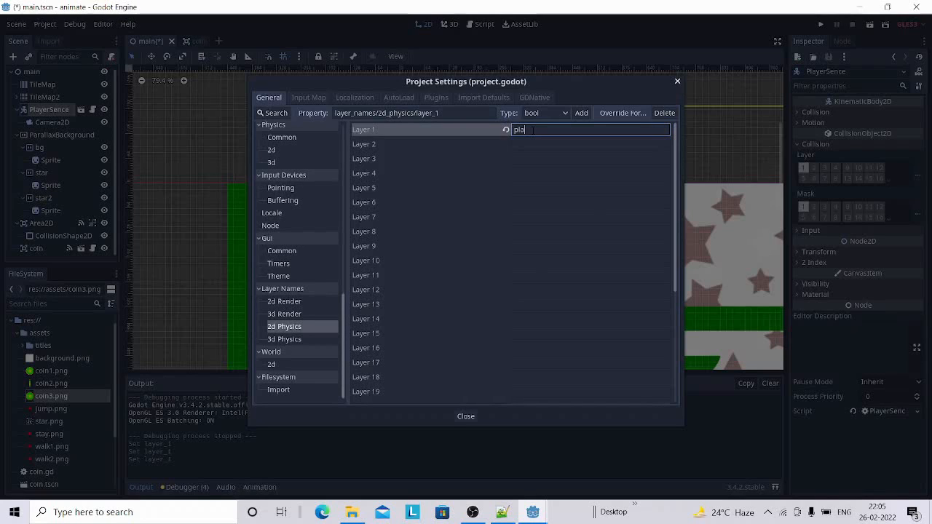
pyautogui.write('yer')
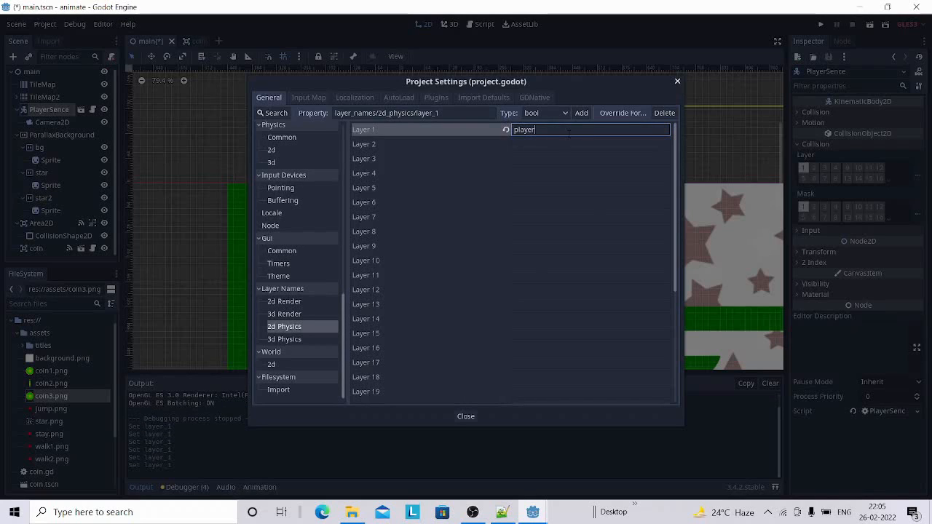
pyautogui.press('Return')
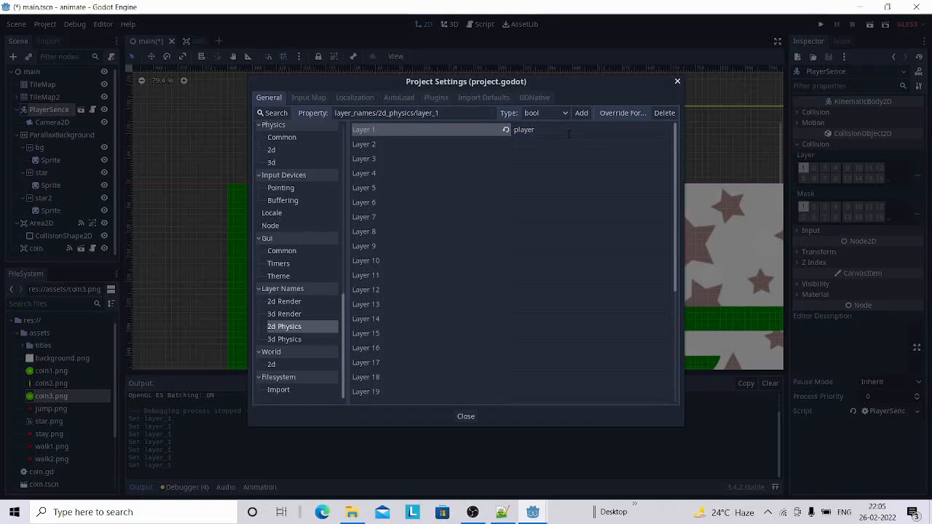
# Step: Name 2D physics layers 2 to 5 "world", "falling", "item" and "emeny", and close the project settings
pyautogui.click(539, 144)
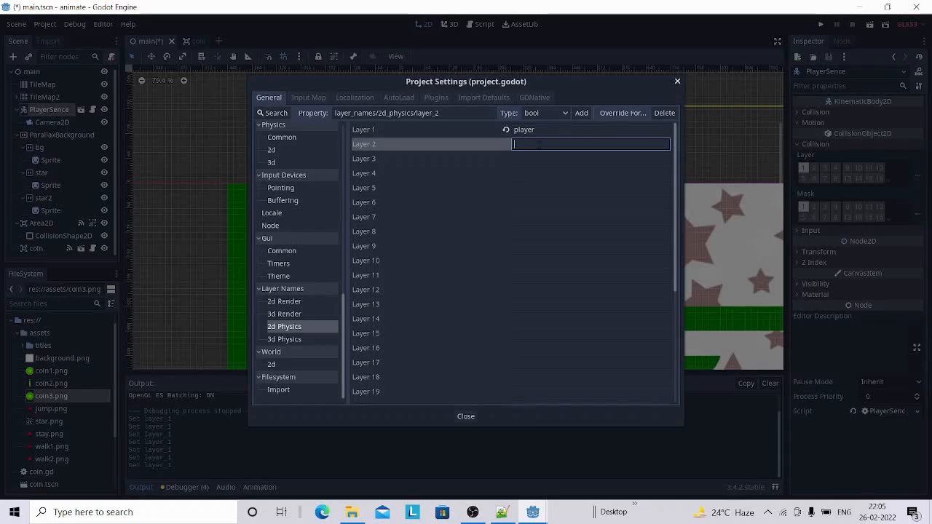
pyautogui.write('world')
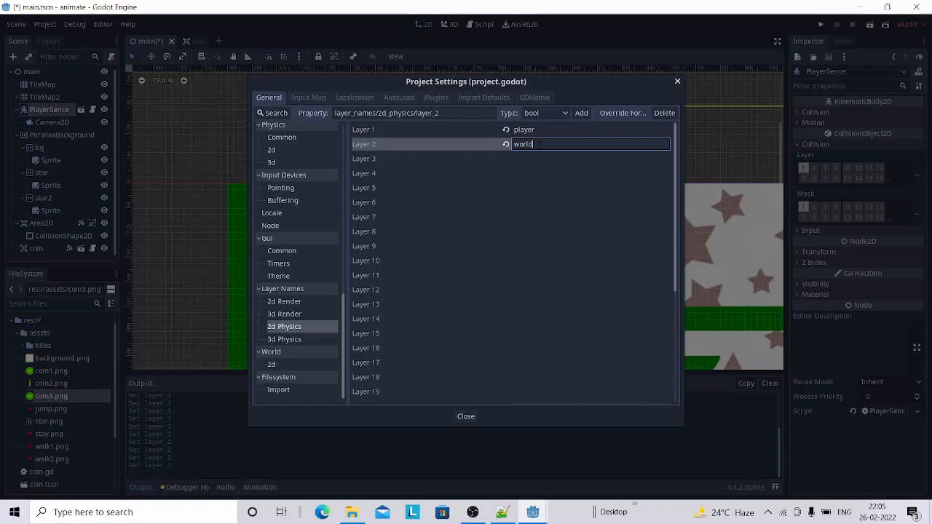
pyautogui.click(537, 157)
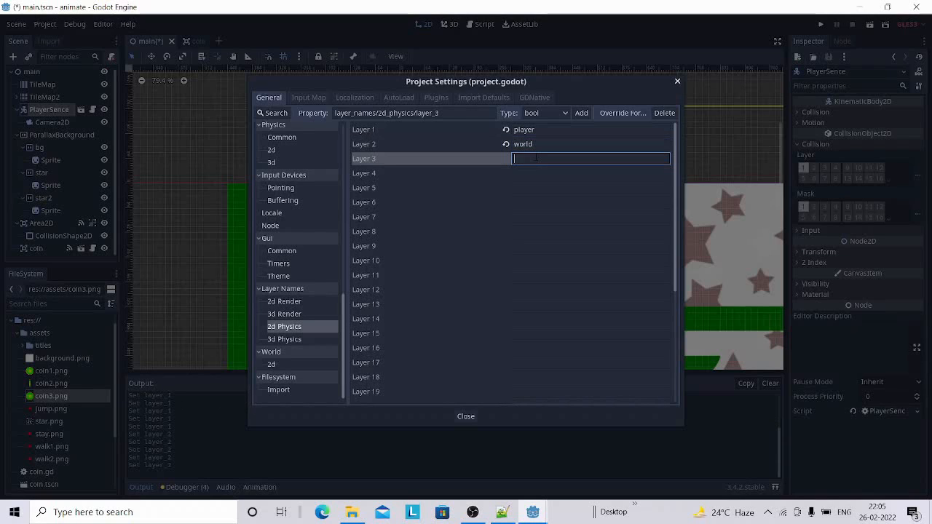
pyautogui.write('falling')
pyautogui.click(545, 175)
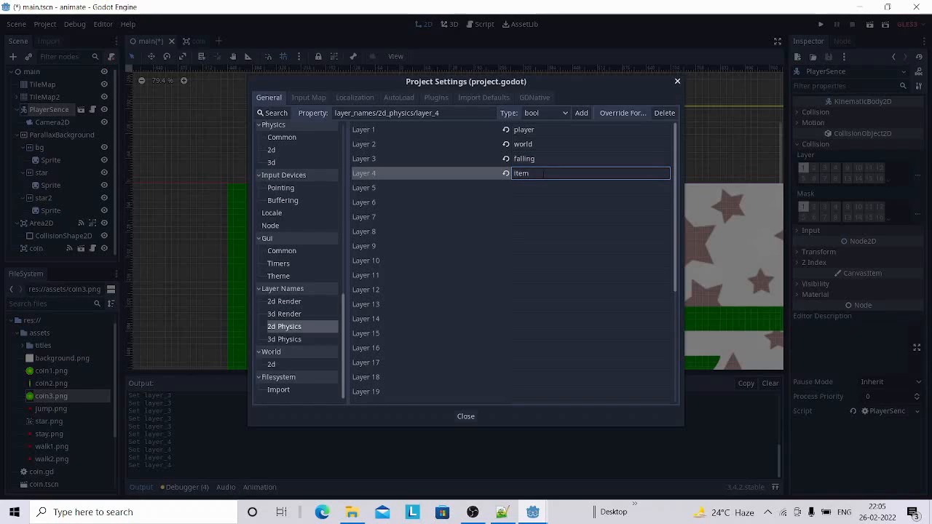
pyautogui.click(544, 188)
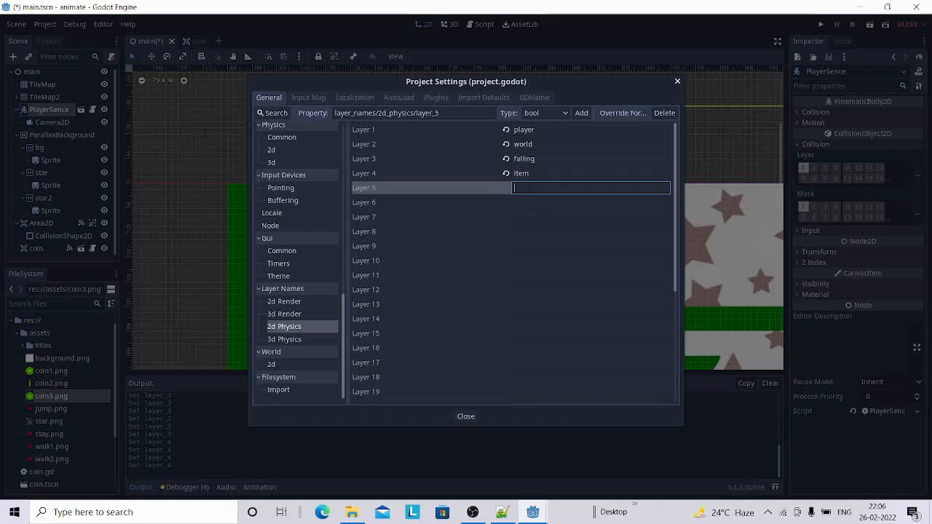
pyautogui.write('emeny')
pyautogui.click(466, 417)
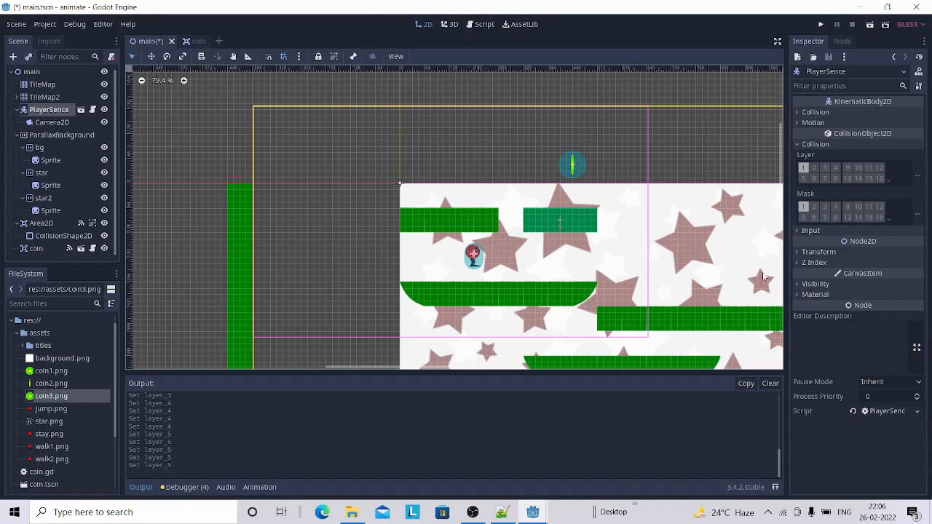
# Step: Move the TileMap node from the player collision layer to the world layer
pyautogui.scroll(3, 650, 213)
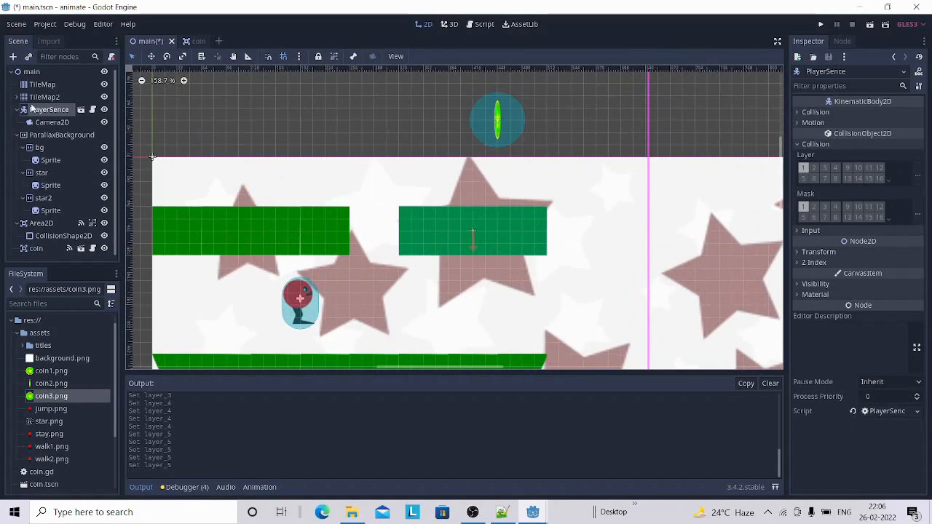
pyautogui.click(42, 85)
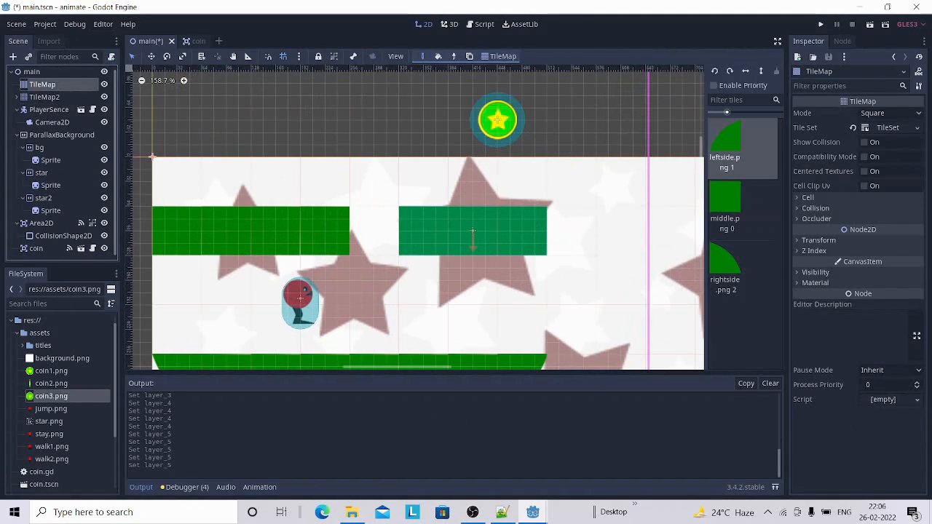
pyautogui.click(800, 209)
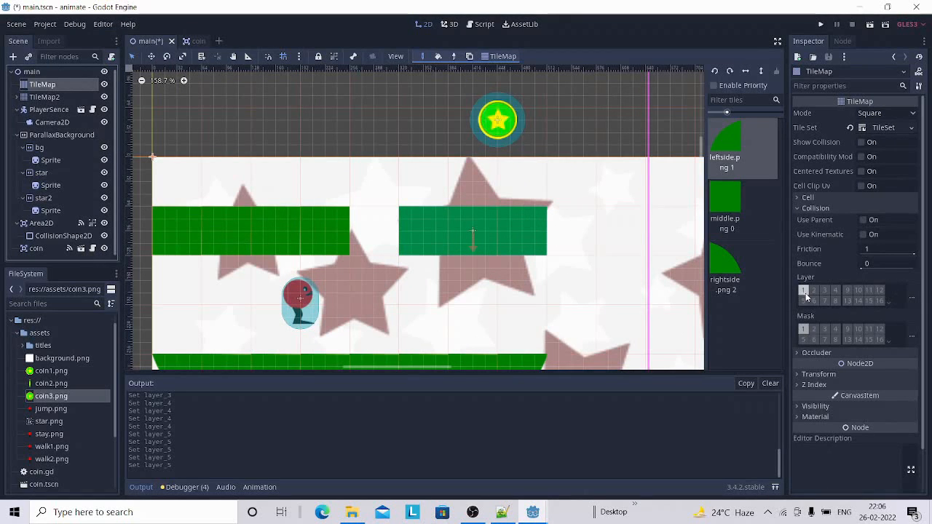
pyautogui.click(915, 300)
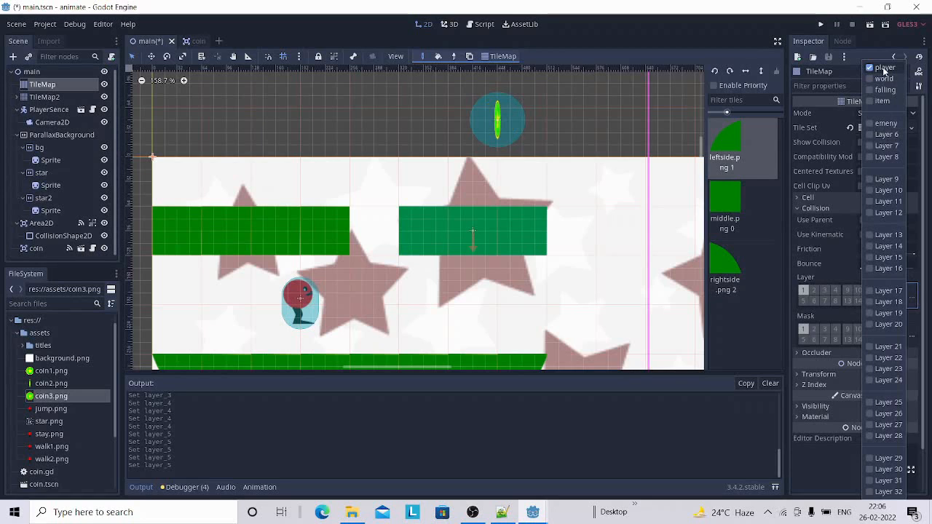
pyautogui.click(883, 68)
pyautogui.click(883, 79)
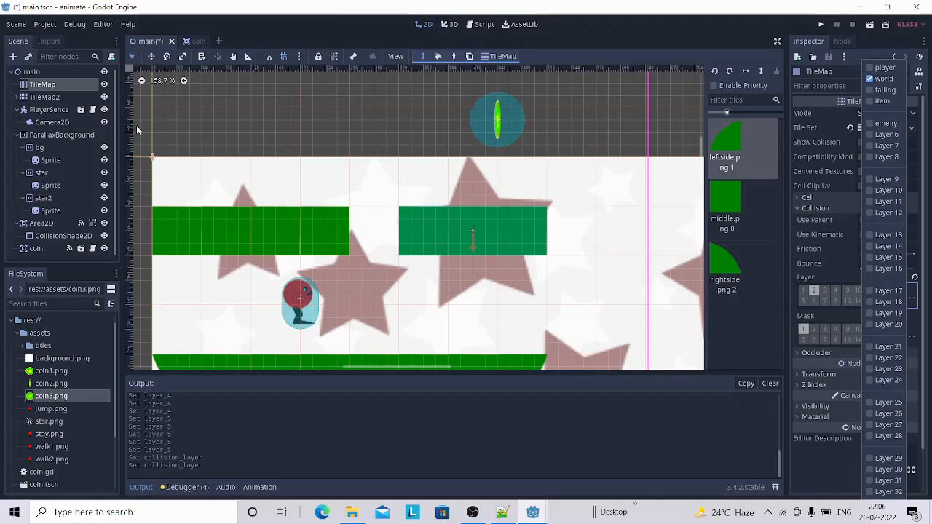
# Step: Move the TileMap2 node from the player collision layer to the world layer
pyautogui.click(42, 97)
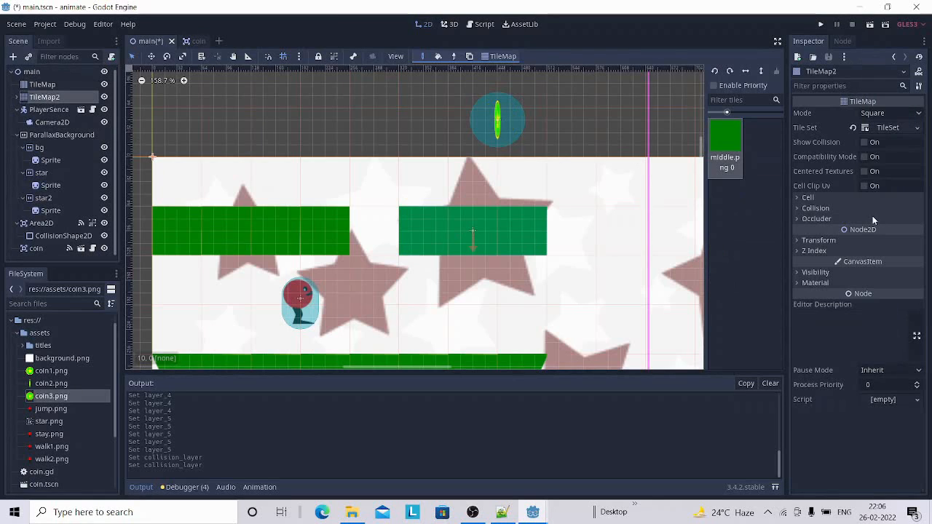
pyautogui.click(809, 209)
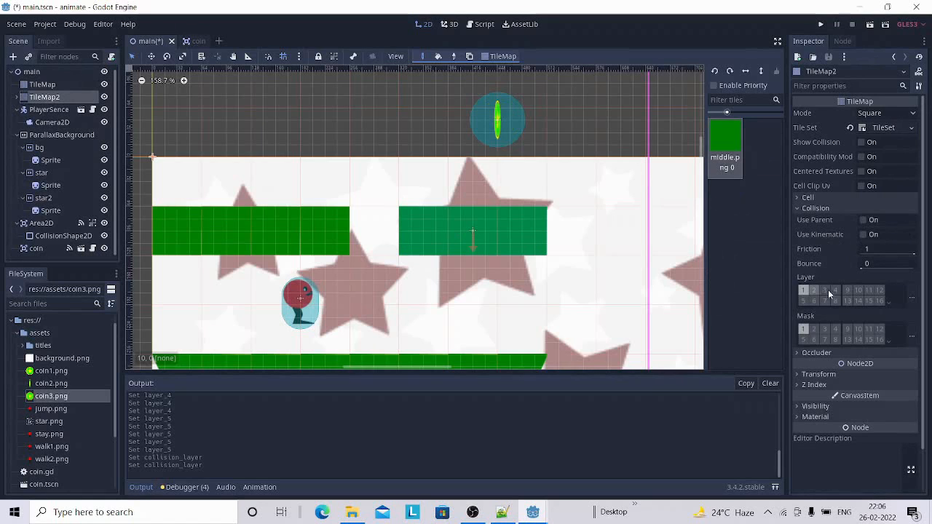
pyautogui.click(911, 297)
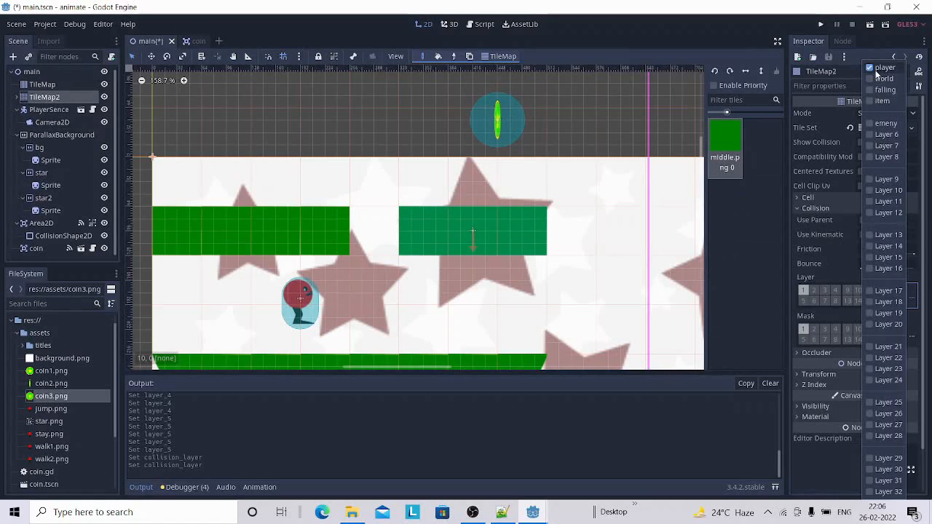
pyautogui.click(870, 69)
pyautogui.click(870, 79)
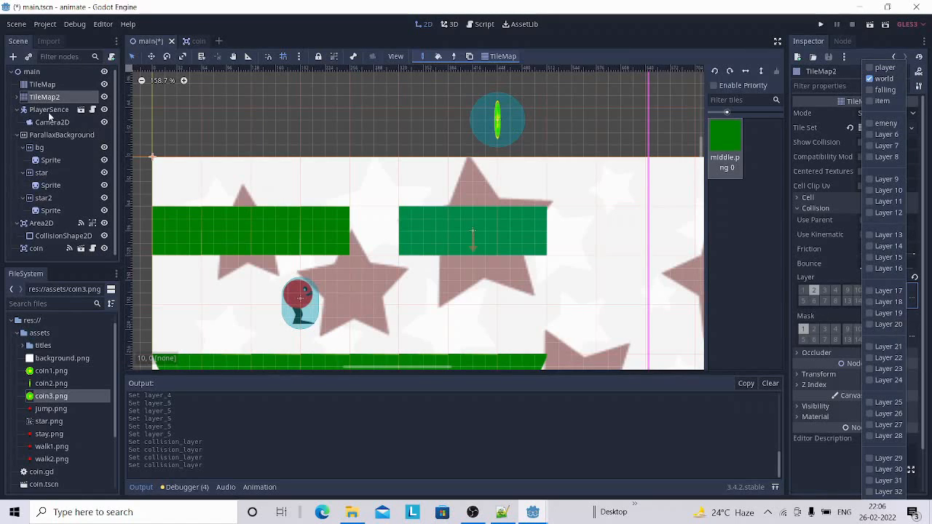
# Step: Check which named collision layer is assigned to the PlayerSence node
pyautogui.click(47, 110)
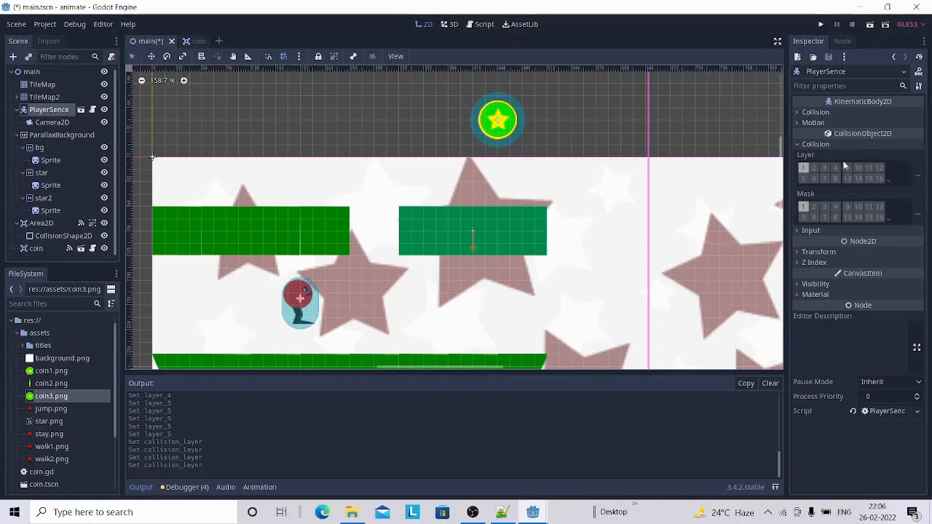
pyautogui.click(917, 178)
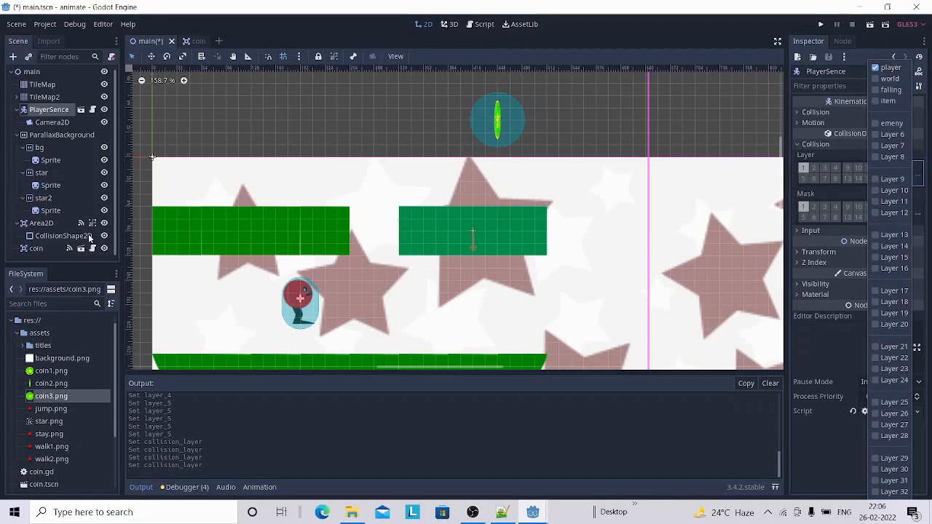
pyautogui.click(49, 135)
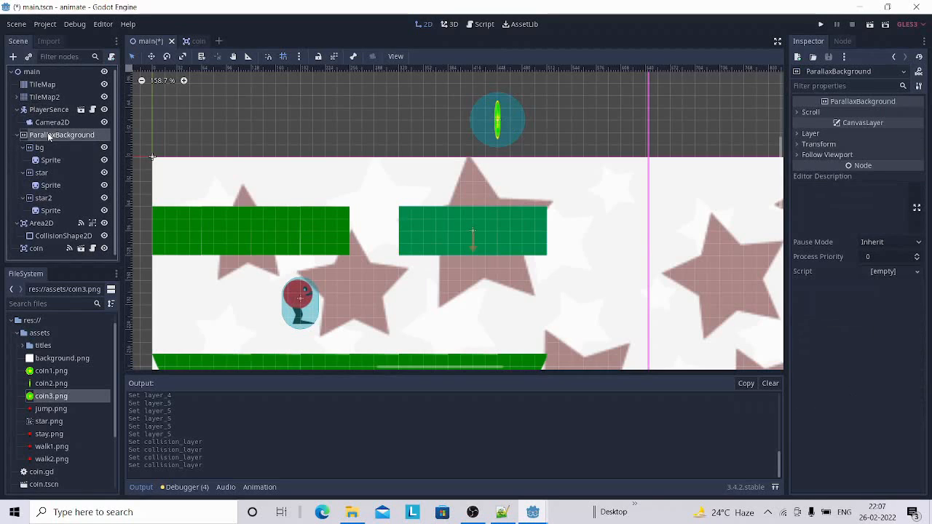
# Step: Collapse the ParallaxBackground and Area2D branches, and put the Area2D node on the falling collision layer instead of player
pyautogui.click(18, 136)
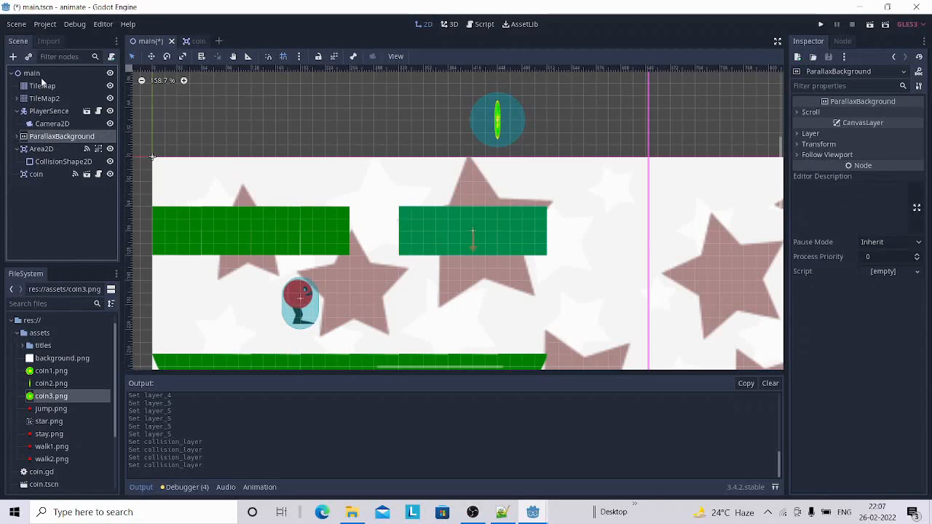
pyautogui.click(17, 149)
pyautogui.click(42, 149)
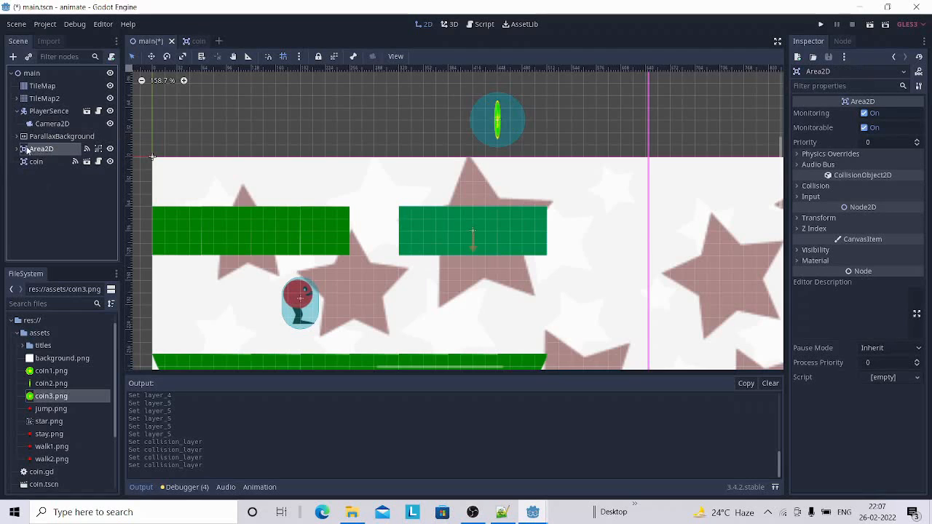
pyautogui.click(797, 187)
pyautogui.click(917, 212)
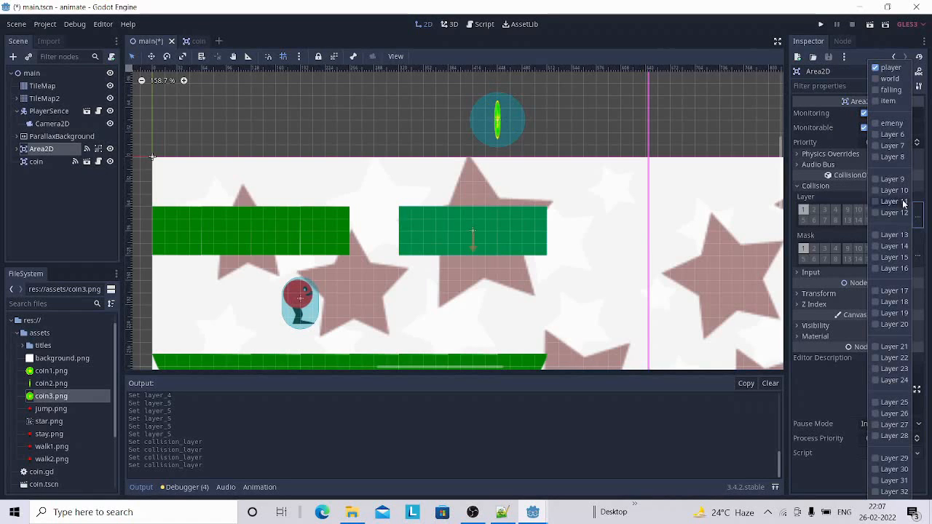
pyautogui.click(892, 90)
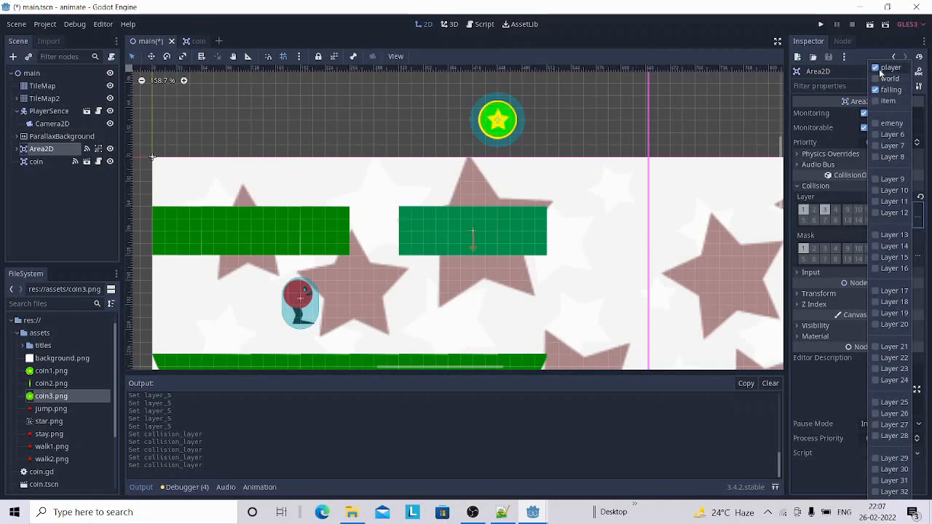
pyautogui.click(880, 68)
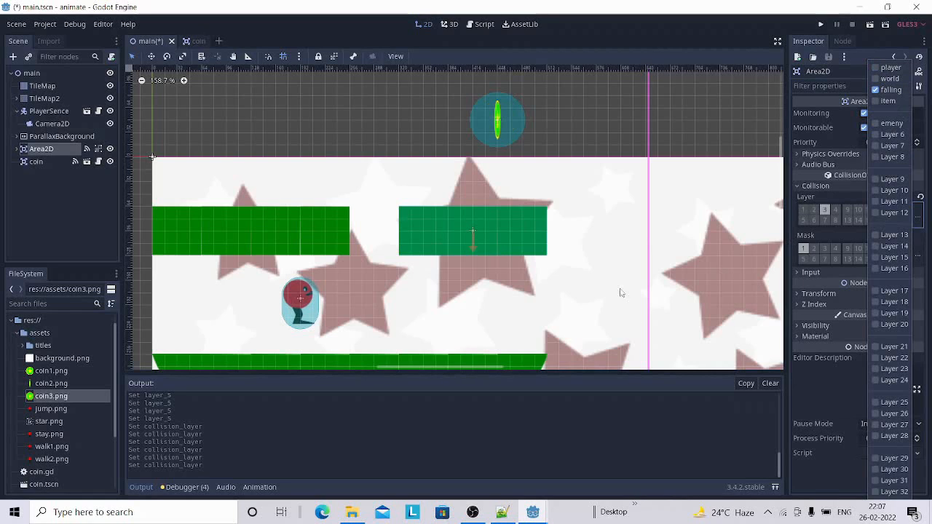
# Step: In the coin scene, move the coin's root node from the player collision layer to the item layer
pyautogui.click(39, 164)
pyautogui.click(38, 163)
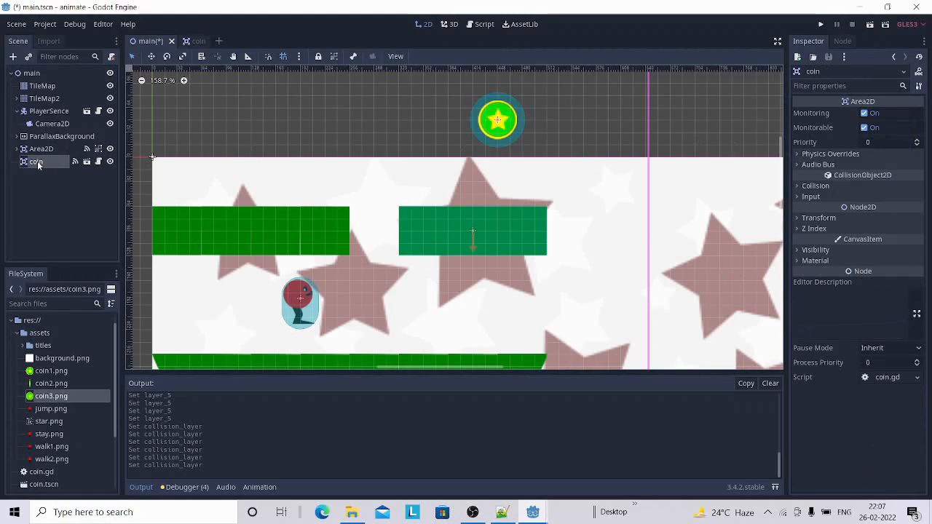
pyautogui.click(203, 43)
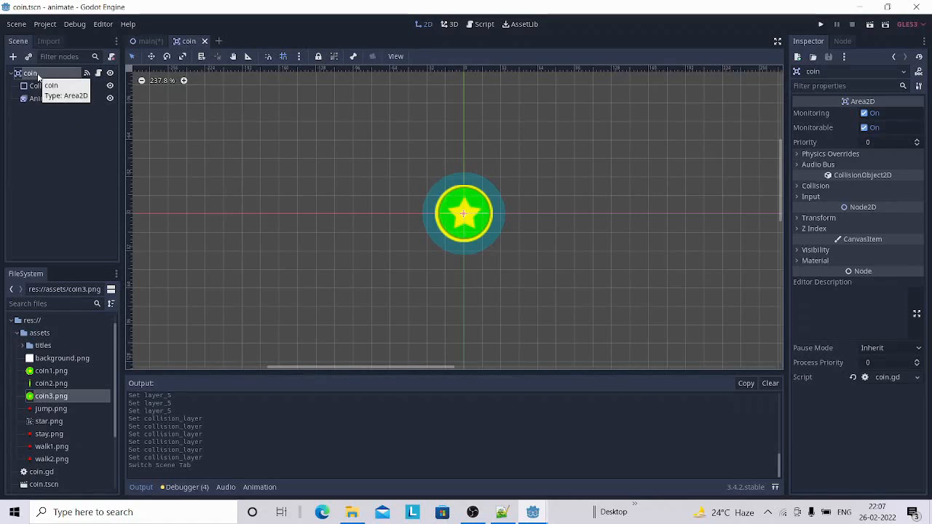
pyautogui.click(815, 186)
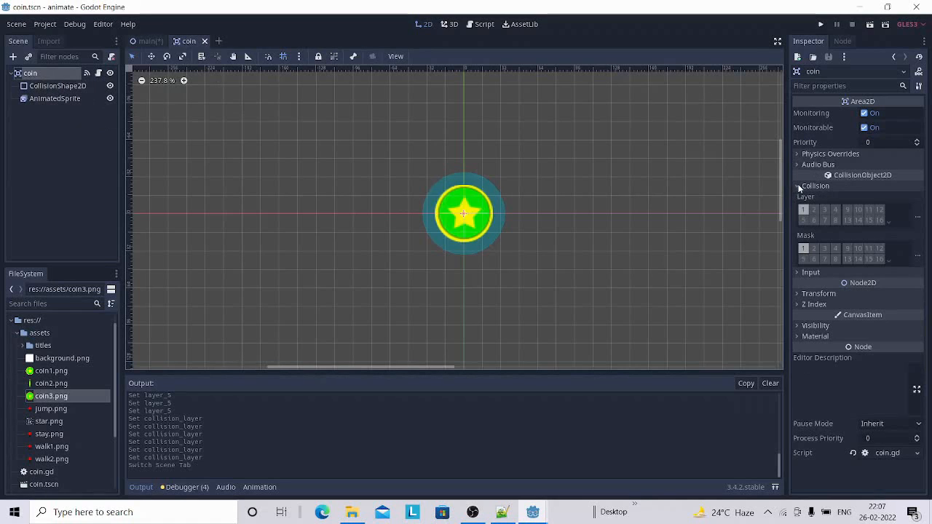
pyautogui.click(918, 219)
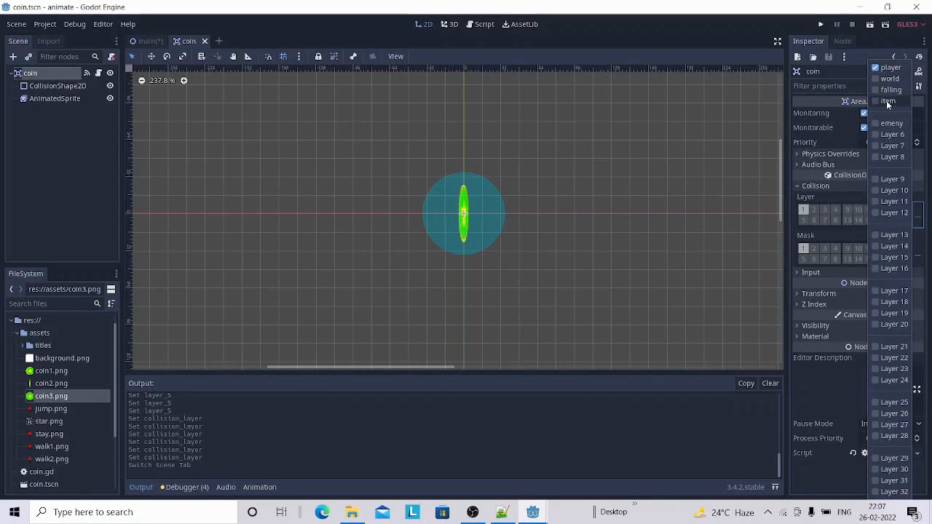
pyautogui.click(886, 102)
pyautogui.click(890, 69)
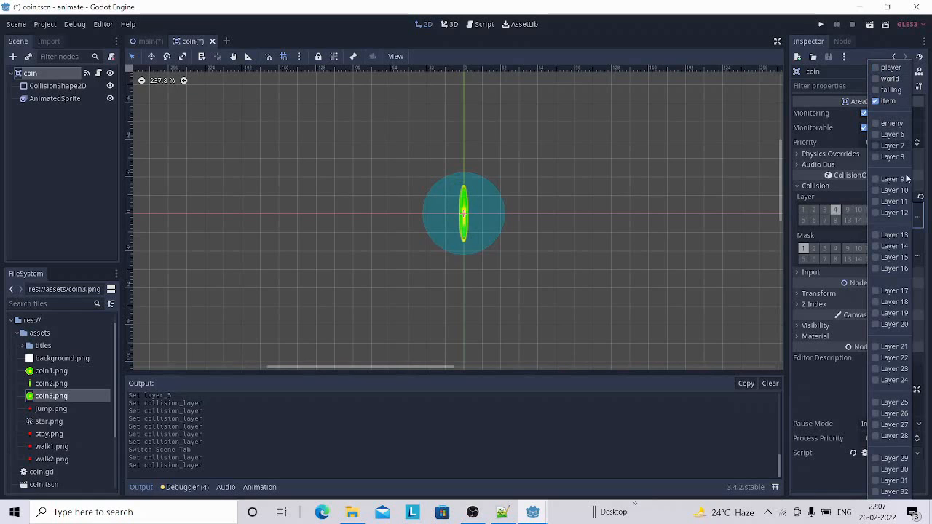
pyautogui.click(807, 392)
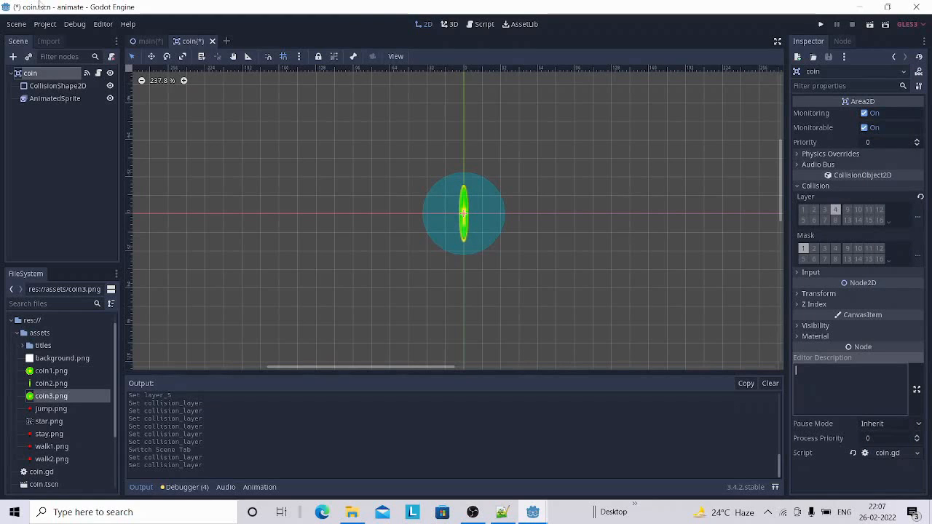
# Step: Run the main scene, jump the player into the coin above the upper platform to test its collection, and close the game
pyautogui.click(149, 40)
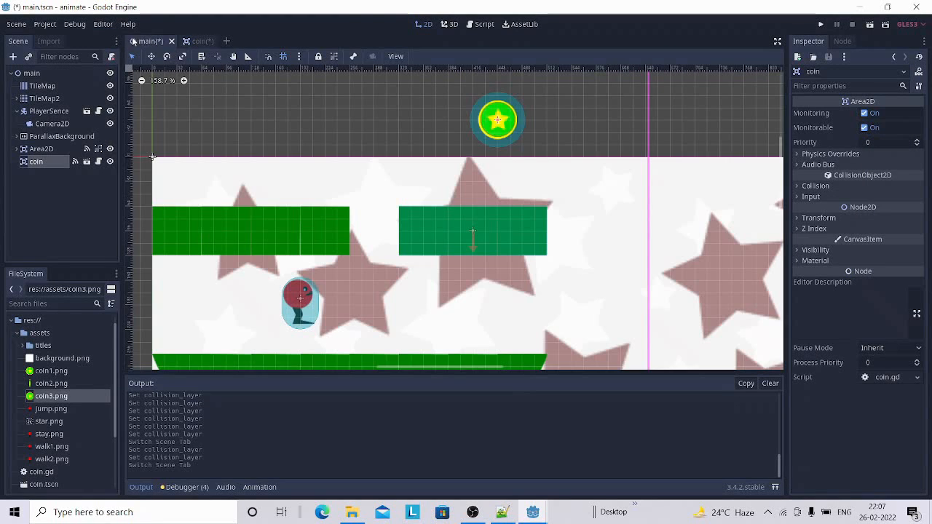
pyautogui.scroll(-1, 376, 168)
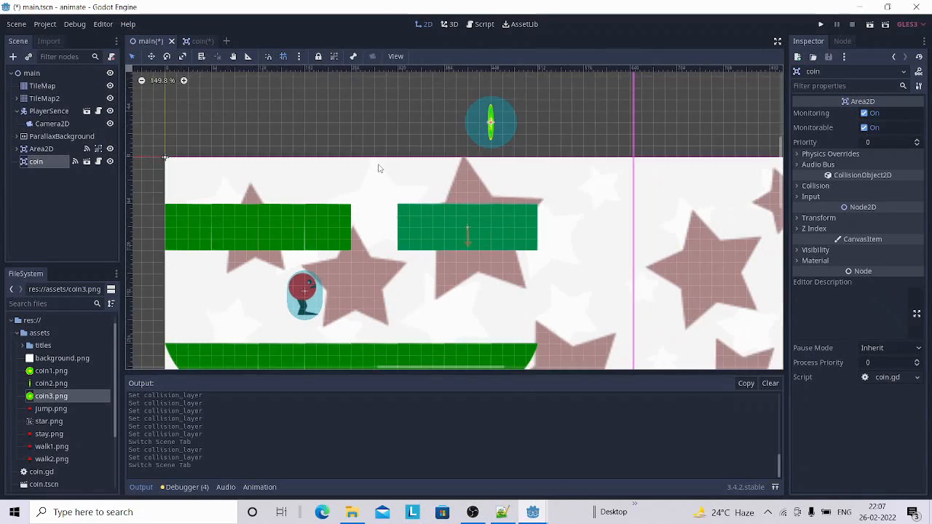
pyautogui.moveTo(310, 168); pyautogui.dragTo(343, 101, button='middle')
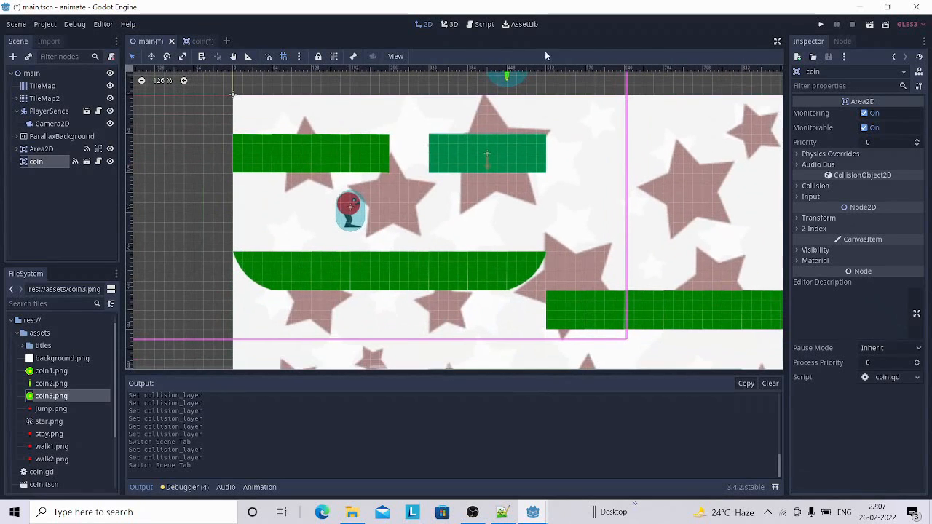
pyautogui.click(871, 25)
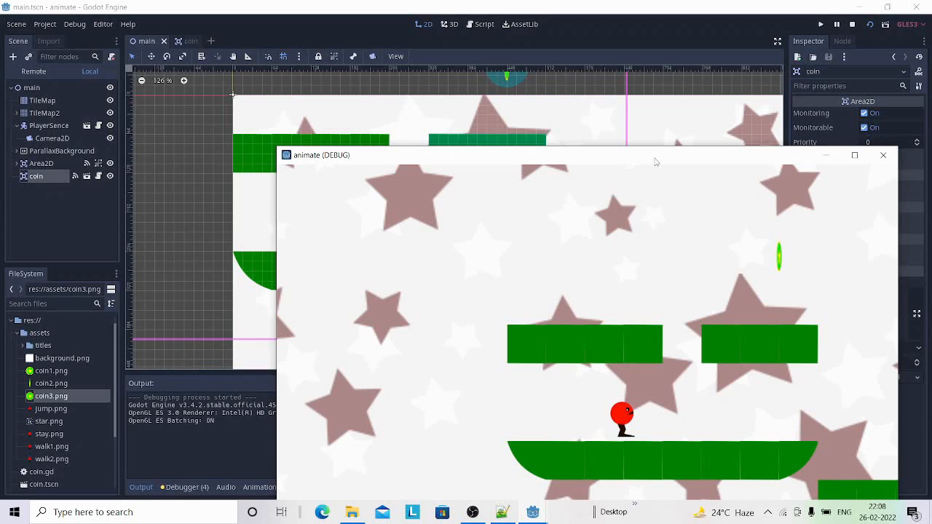
pyautogui.moveTo(655, 156); pyautogui.dragTo(460, 63)
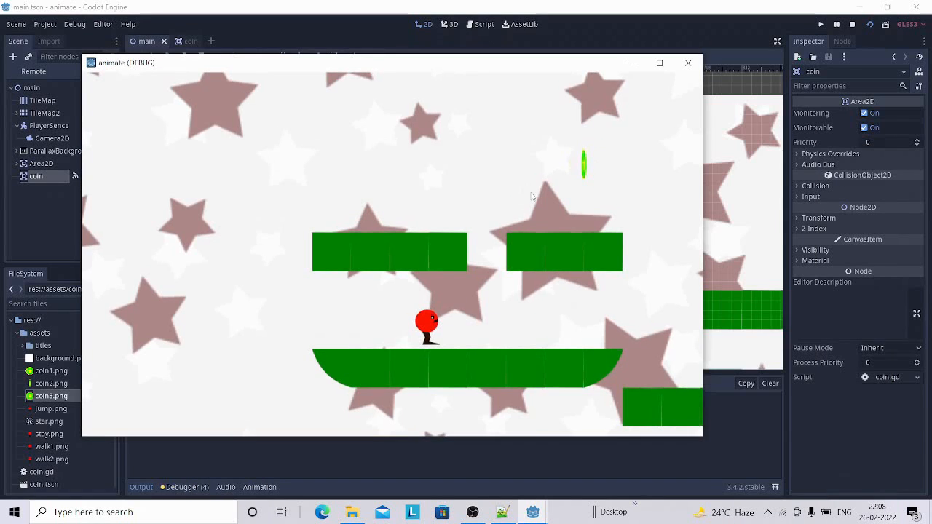
pyautogui.press('Right')
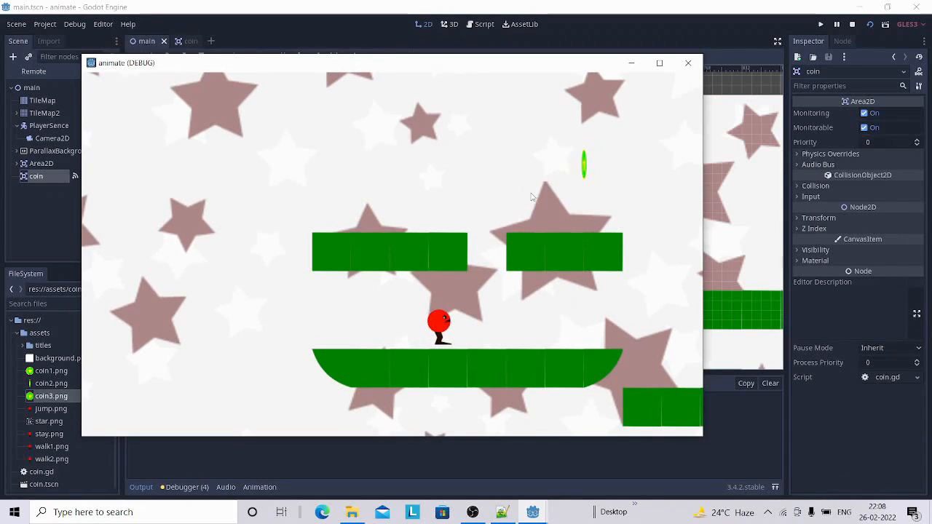
pyautogui.press('Right')
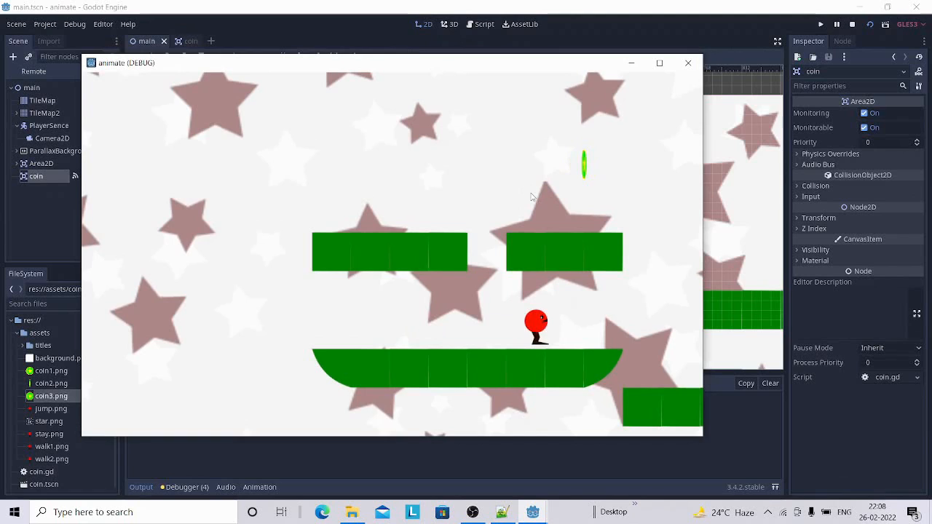
pyautogui.press('Up')
pyautogui.press('Right')
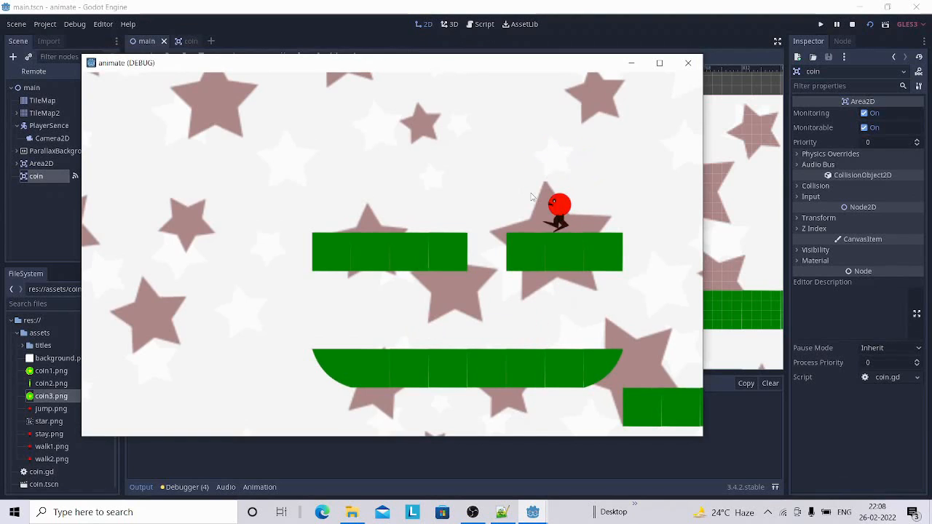
pyautogui.press('Left')
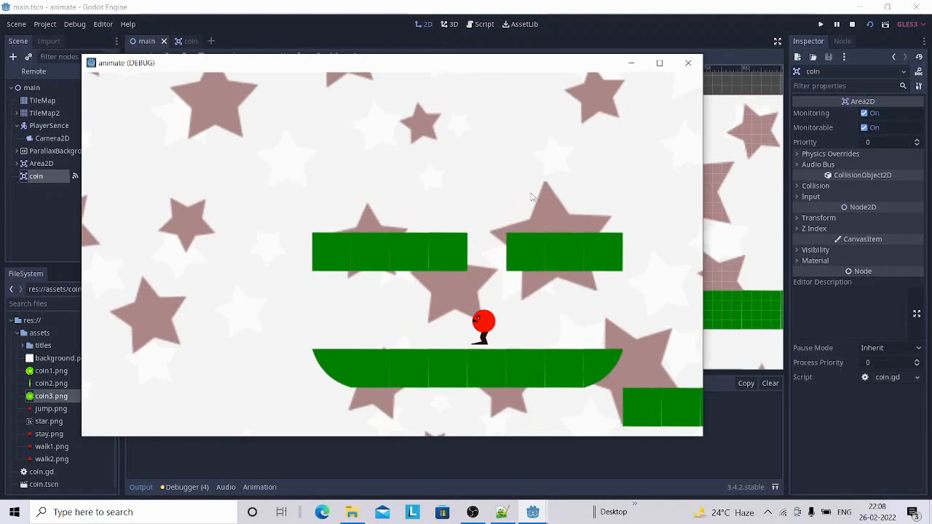
pyautogui.click(688, 64)
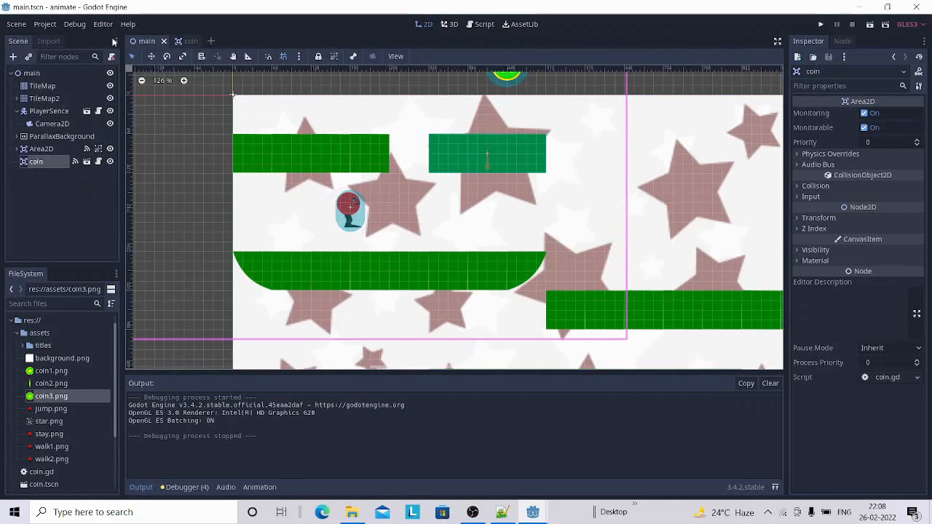
# Step: Remove the player layer from the coin's collision mask in the coin scene and return to the main scene
pyautogui.click(184, 42)
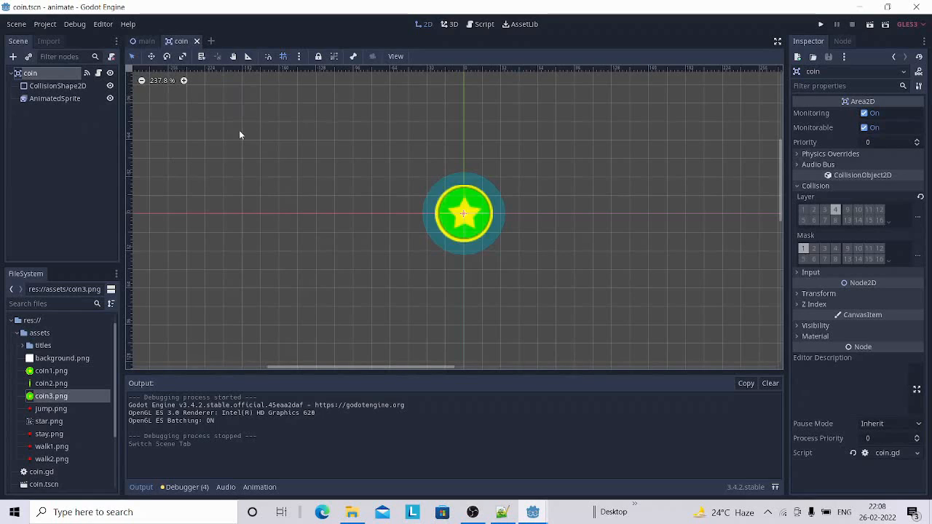
pyautogui.click(804, 249)
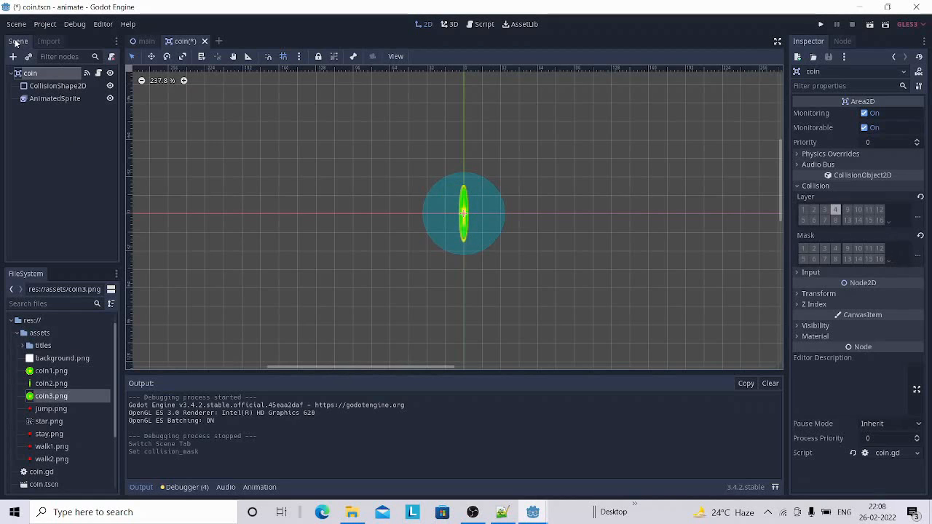
pyautogui.click(145, 42)
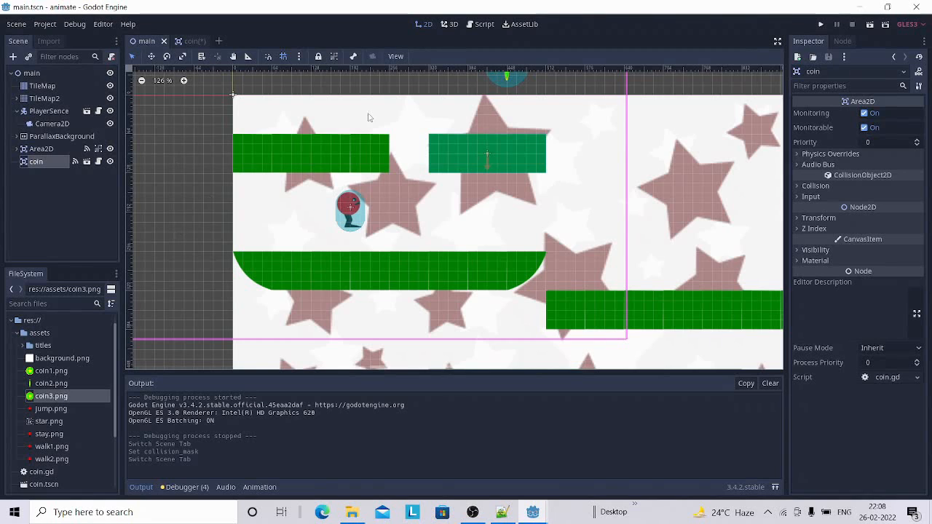
# Step: Run the main scene again and jump the player repeatedly through the coin to test the cleared mask, closing the game when done
pyautogui.click(869, 25)
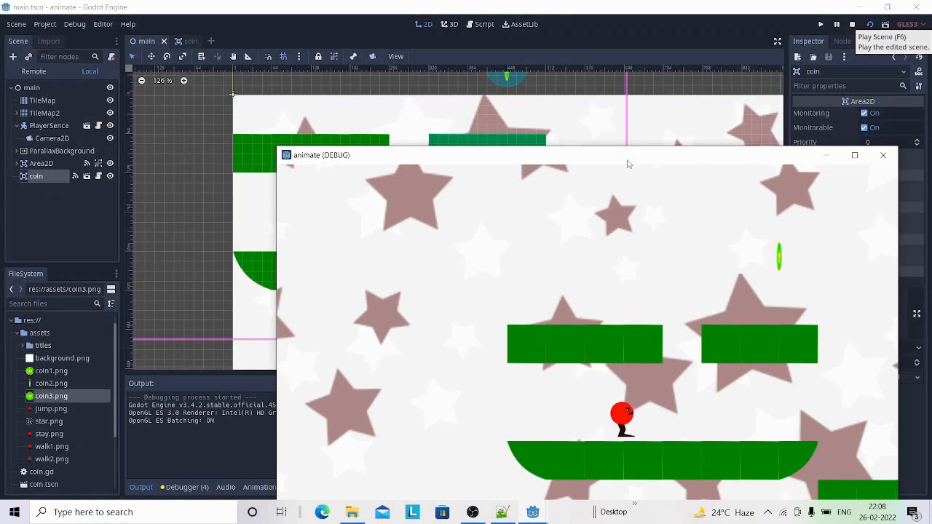
pyautogui.moveTo(627, 161); pyautogui.dragTo(485, 97)
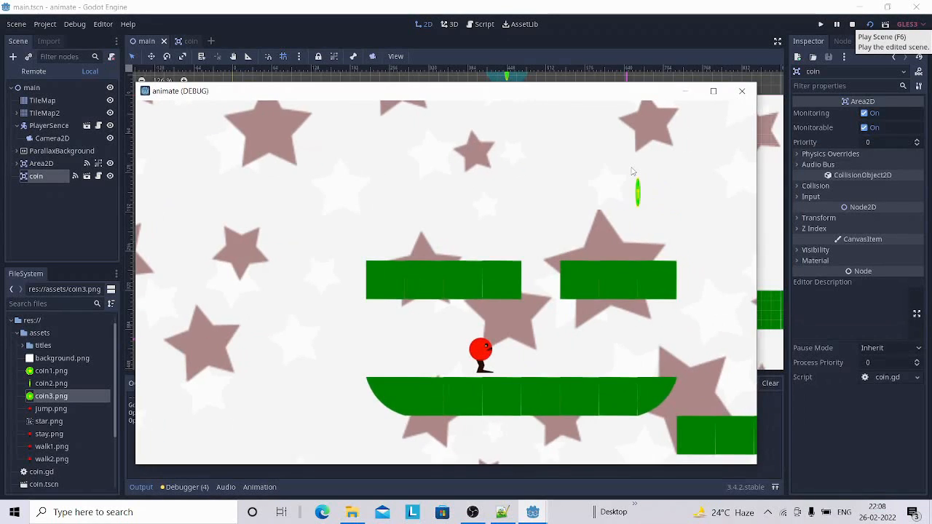
pyautogui.press('Right')
pyautogui.press('Up')
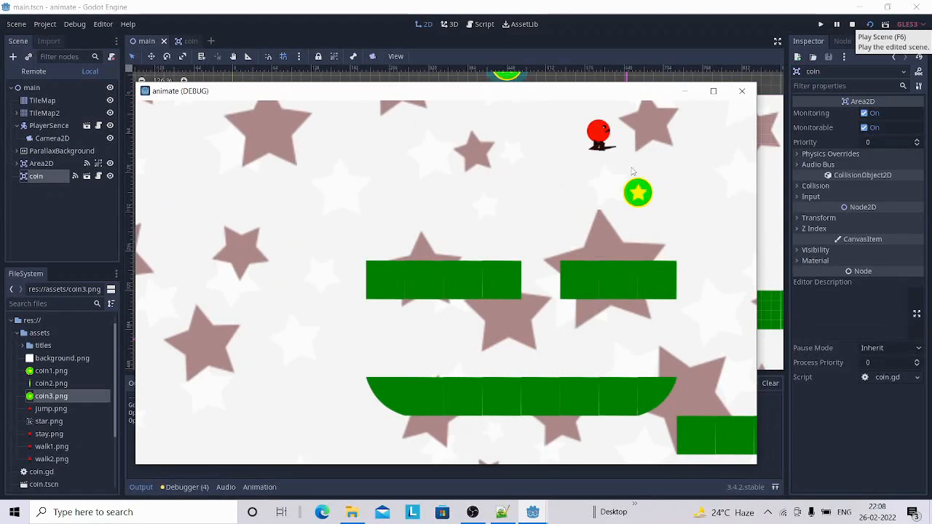
pyautogui.press('Up')
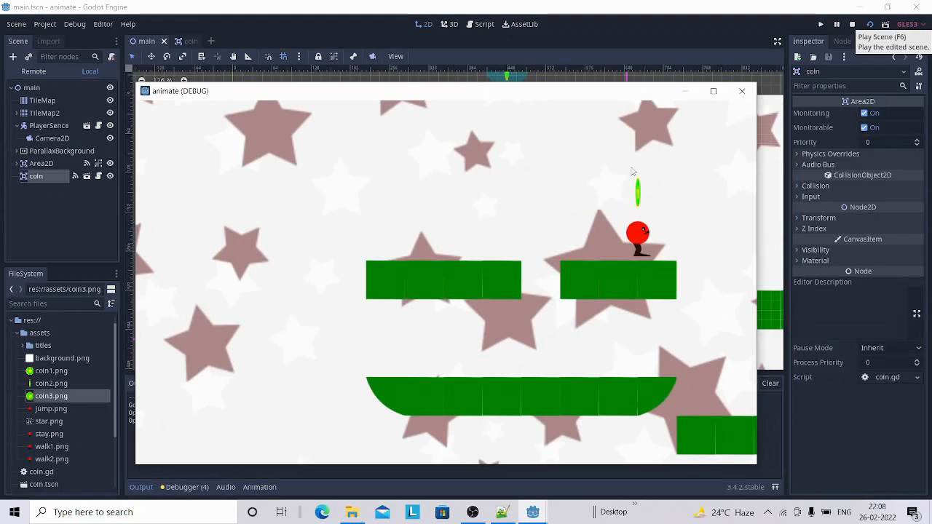
pyautogui.press('Up')
pyautogui.press('Up')
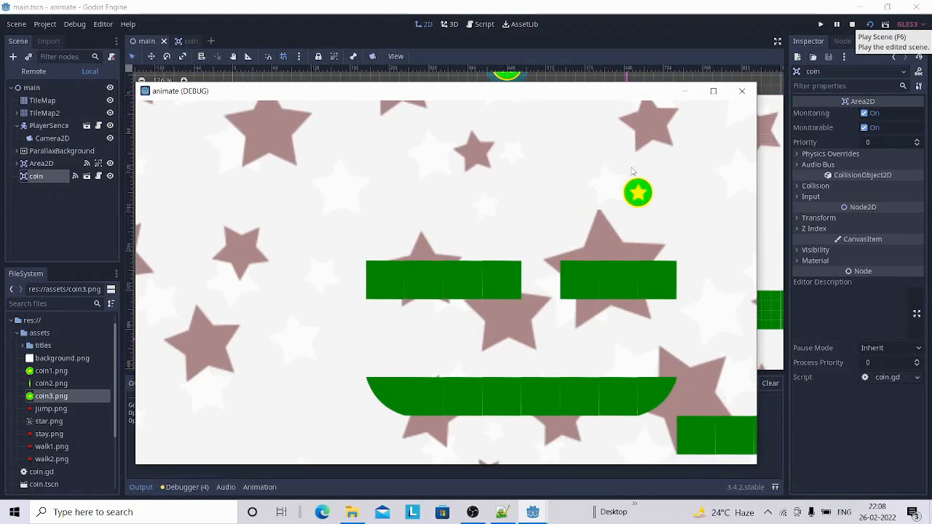
pyautogui.press('Up')
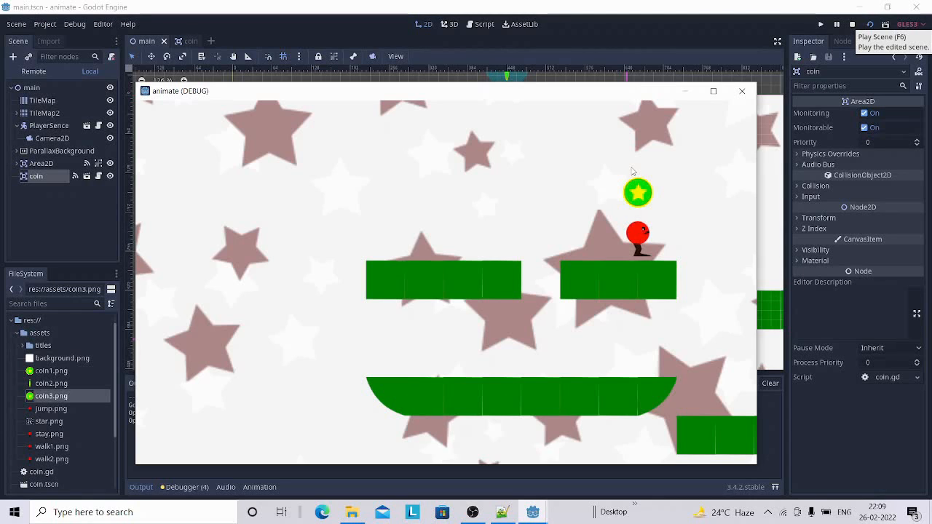
pyautogui.click(742, 90)
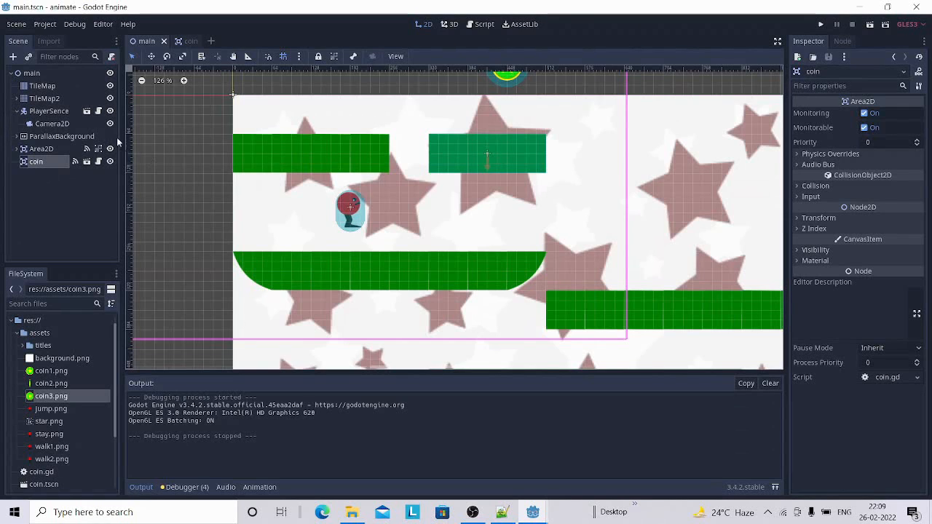
# Step: Enable the player layer again in the coin's collision mask and go back to the main scene
pyautogui.click(182, 41)
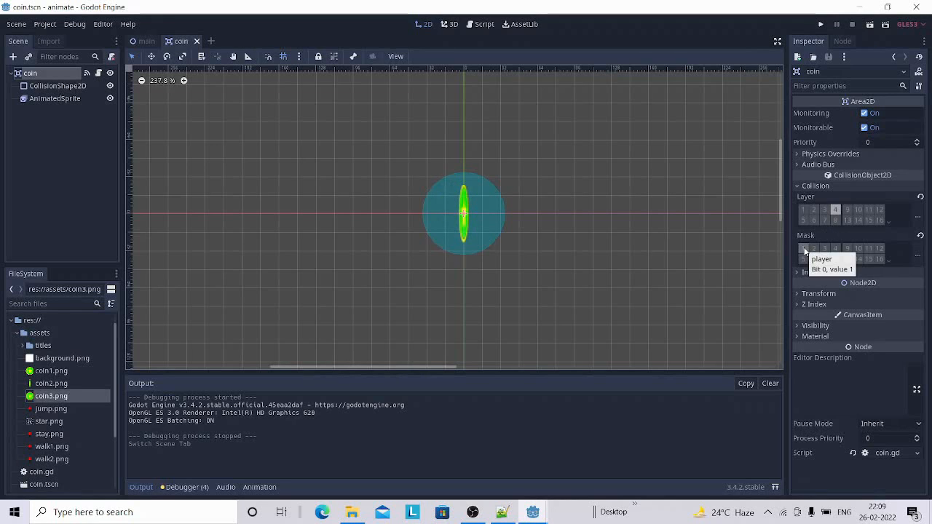
pyautogui.click(804, 249)
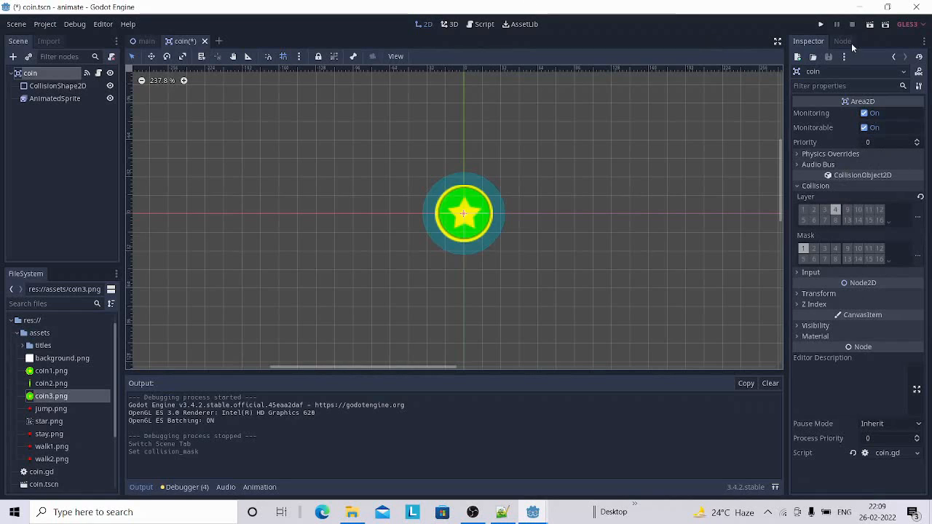
pyautogui.click(142, 41)
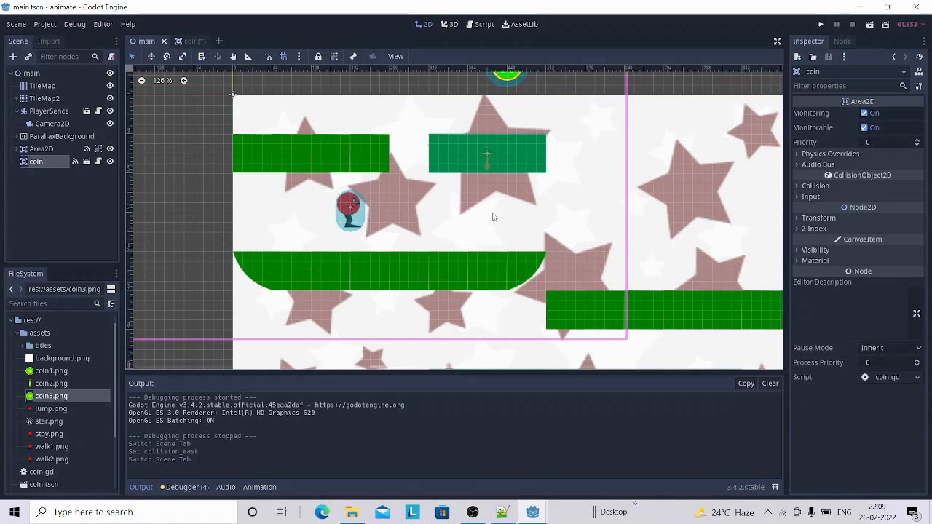
# Step: Examine the collision layer and mask settings of the TileMap and TileMap2 nodes
pyautogui.click(42, 99)
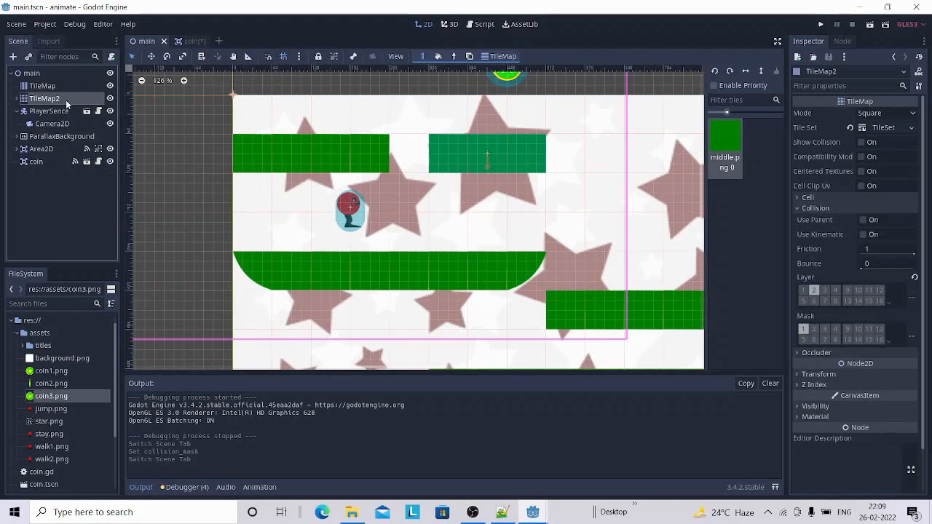
pyautogui.click(43, 86)
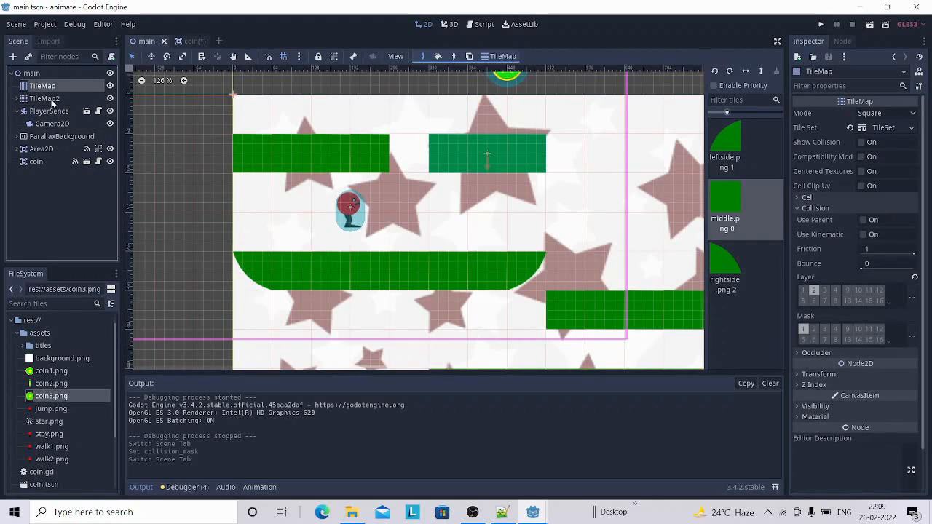
pyautogui.click(45, 99)
pyautogui.click(50, 86)
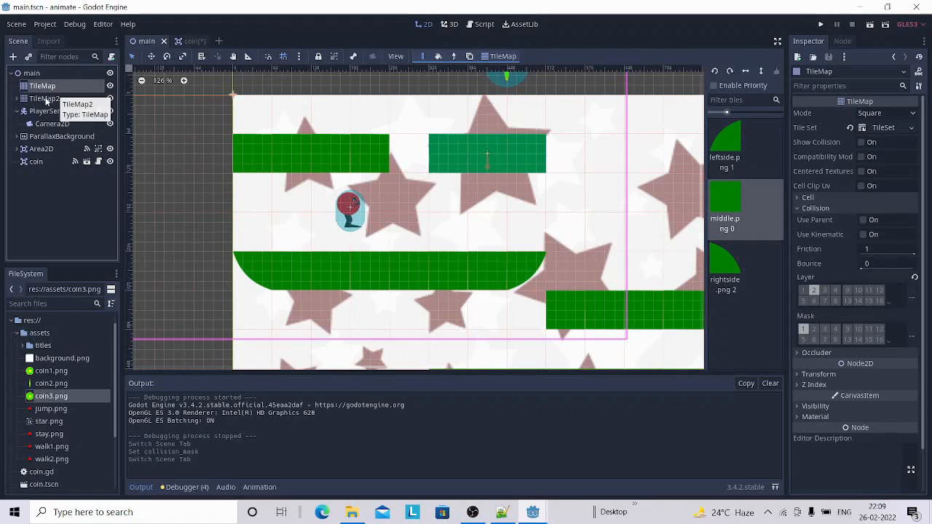
pyautogui.doubleClick(49, 87)
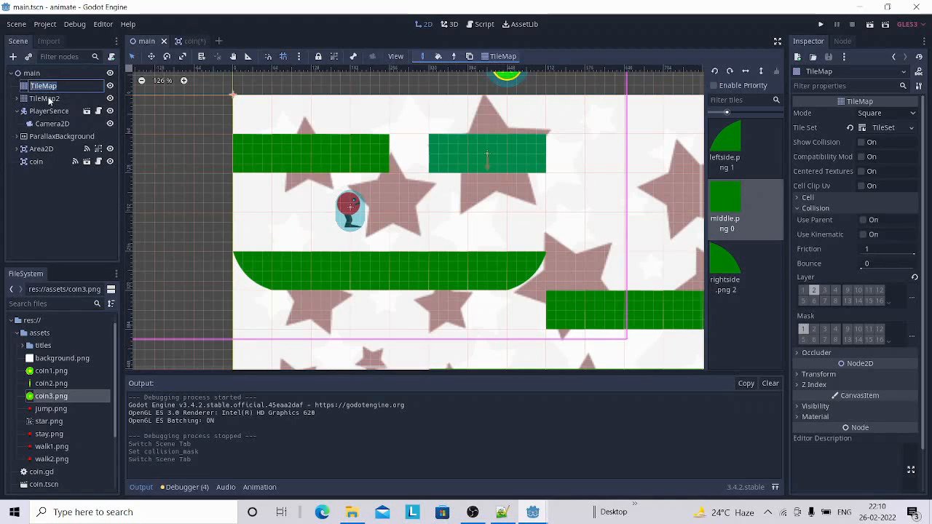
pyautogui.click(46, 98)
pyautogui.click(43, 87)
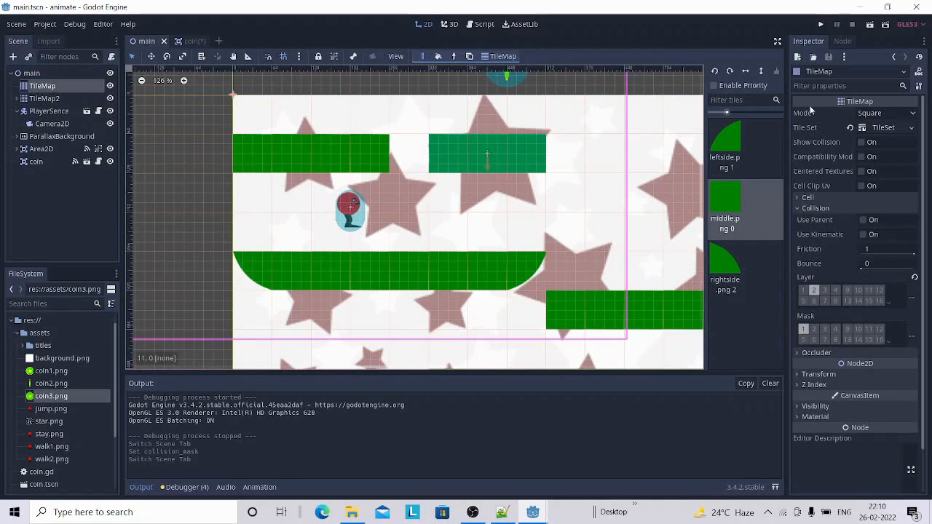
pyautogui.click(803, 209)
pyautogui.click(803, 209)
pyautogui.scroll(-1, 819, 313)
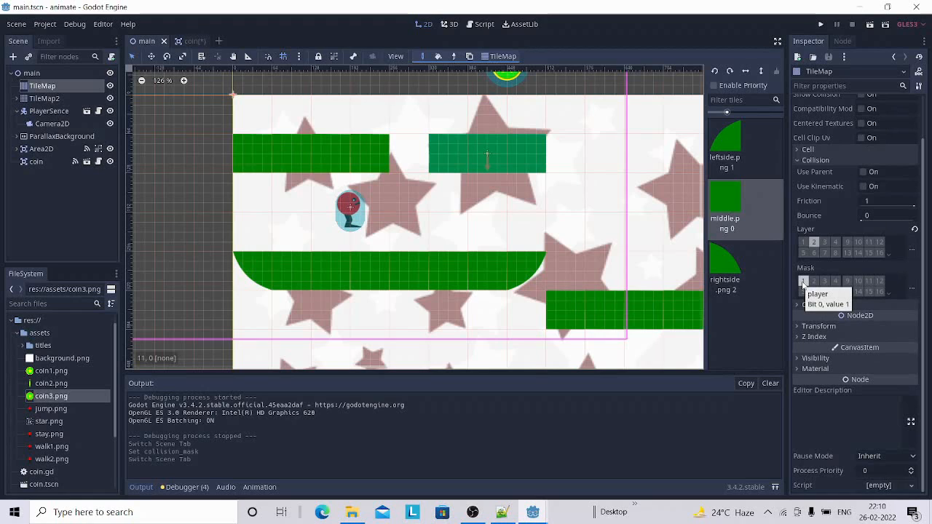
# Step: Remove the player layer from the TileMap's collision mask and run the main scene to test the change, closing the game when done
pyautogui.click(802, 283)
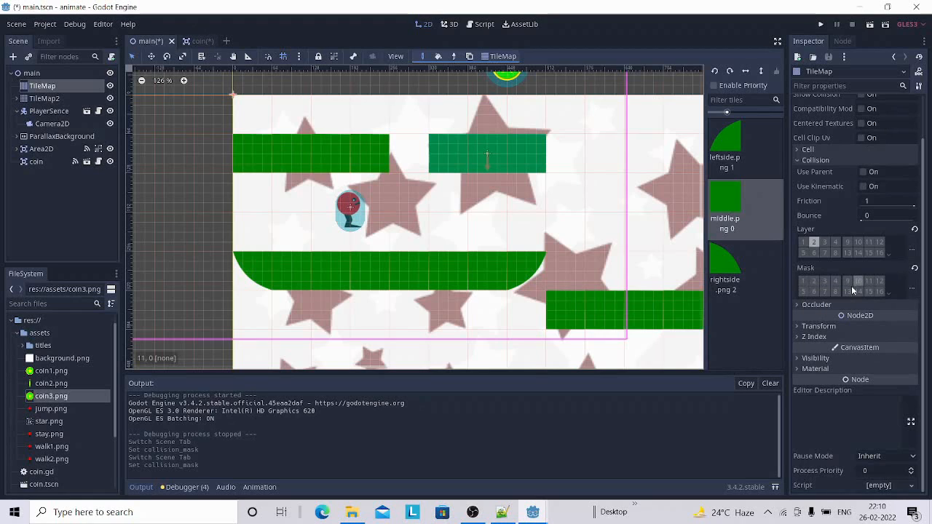
pyautogui.click(868, 28)
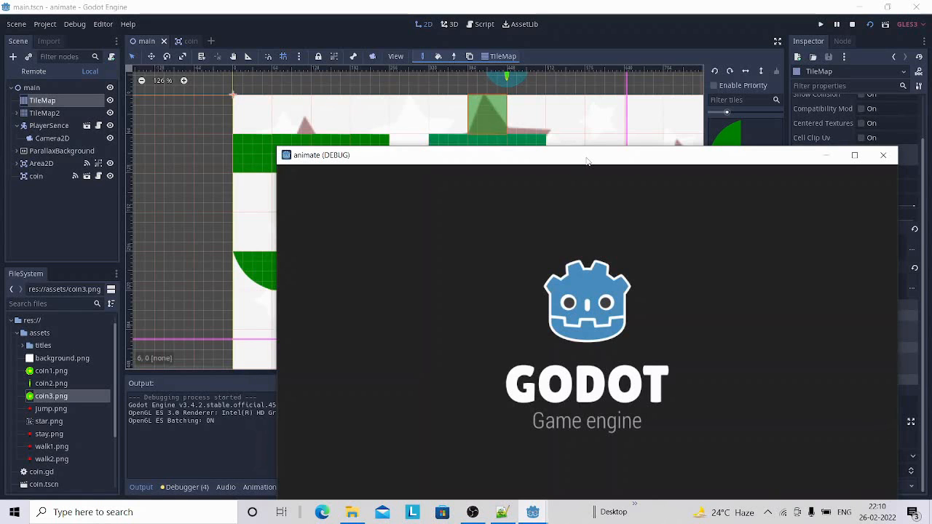
pyautogui.moveTo(583, 157); pyautogui.dragTo(565, 125)
pyautogui.moveTo(533, 71); pyautogui.dragTo(534, 75)
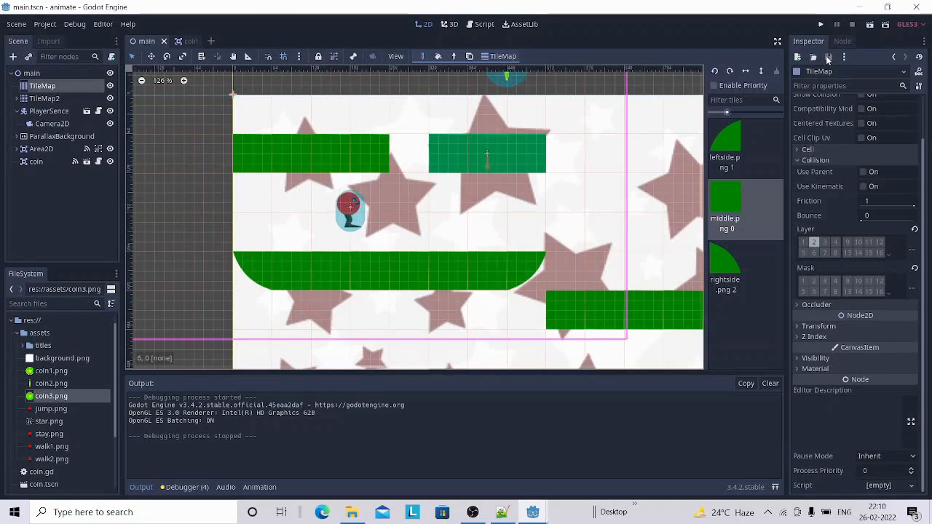
pyautogui.click(819, 56)
# Step: Enable the player layer again in the TileMap's collision mask and look over the platforms in the level
pyautogui.click(804, 281)
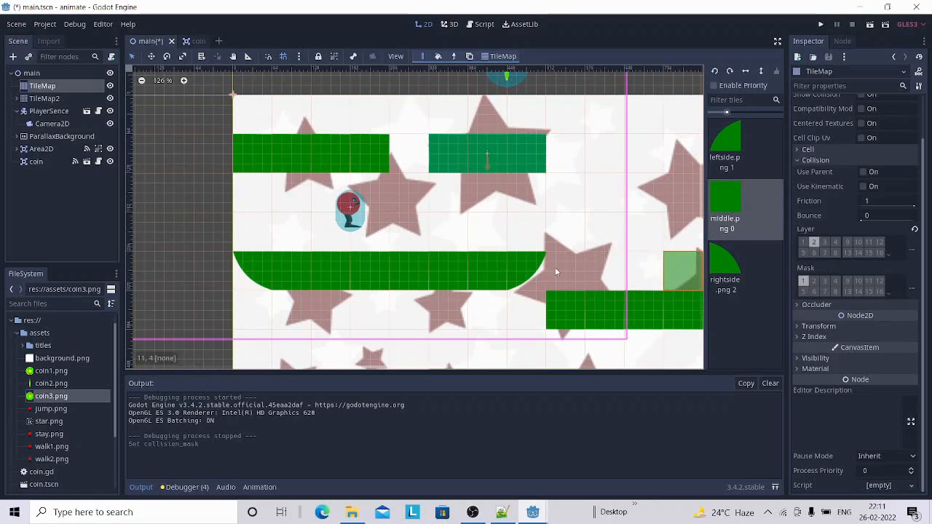
pyautogui.scroll(1, 478, 192)
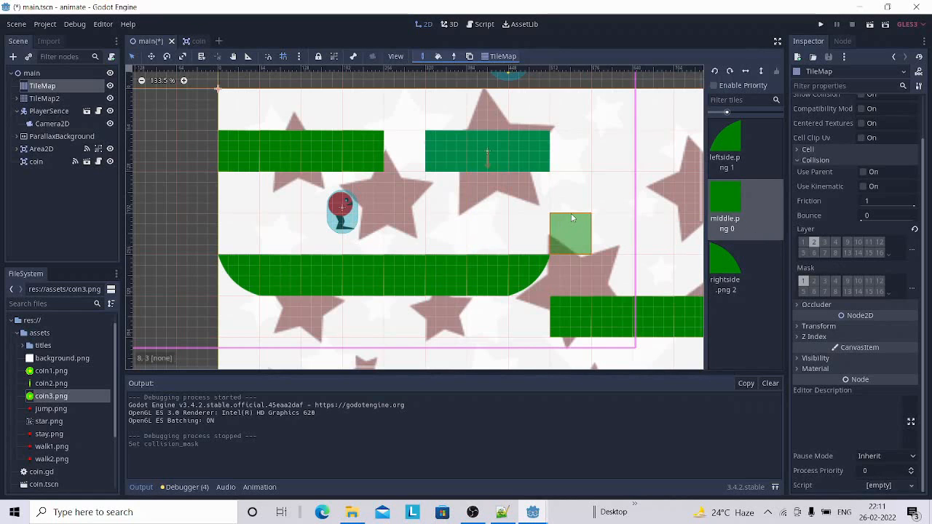
pyautogui.scroll(-2, 473, 213)
pyautogui.scroll(-1, 474, 213)
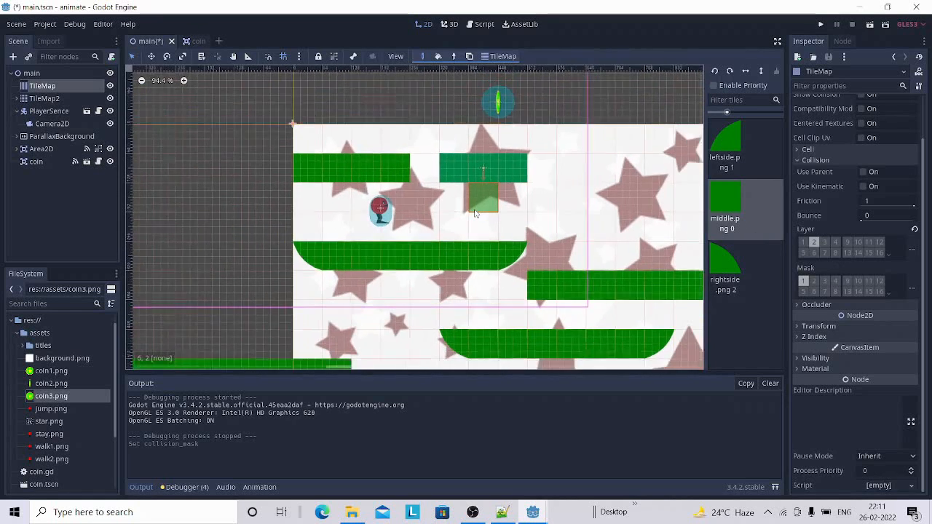